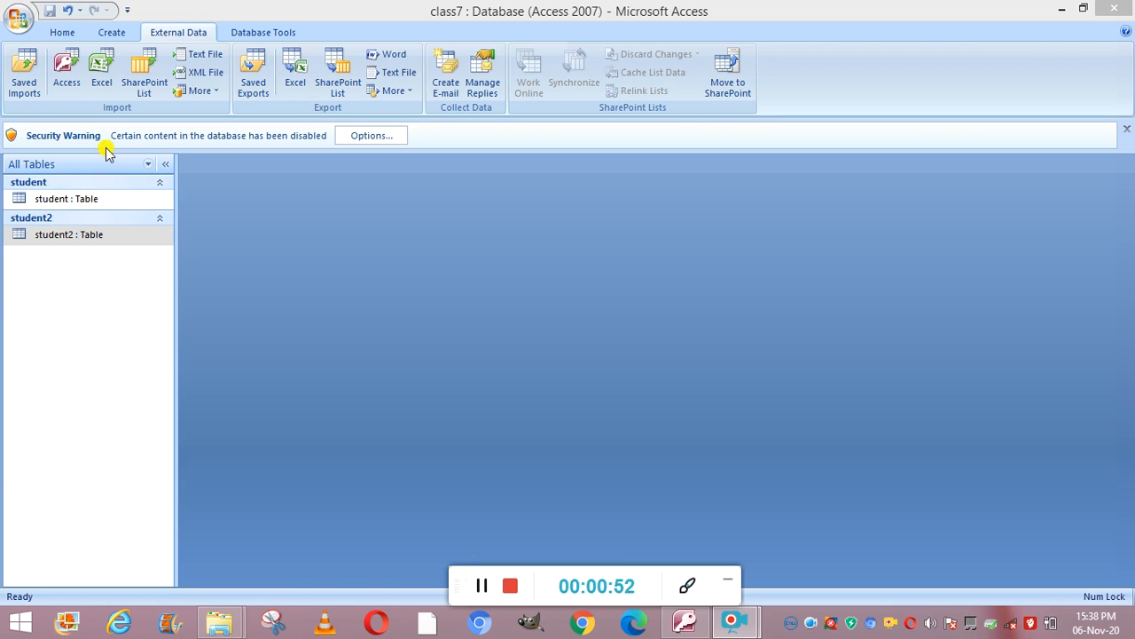
Step: Examine the source and destination options for importing an Excel spreadsheet as external data
{"action": "left_click", "coordinate": [64, 35]}
{"action": "left_click", "coordinate": [62, 33]}
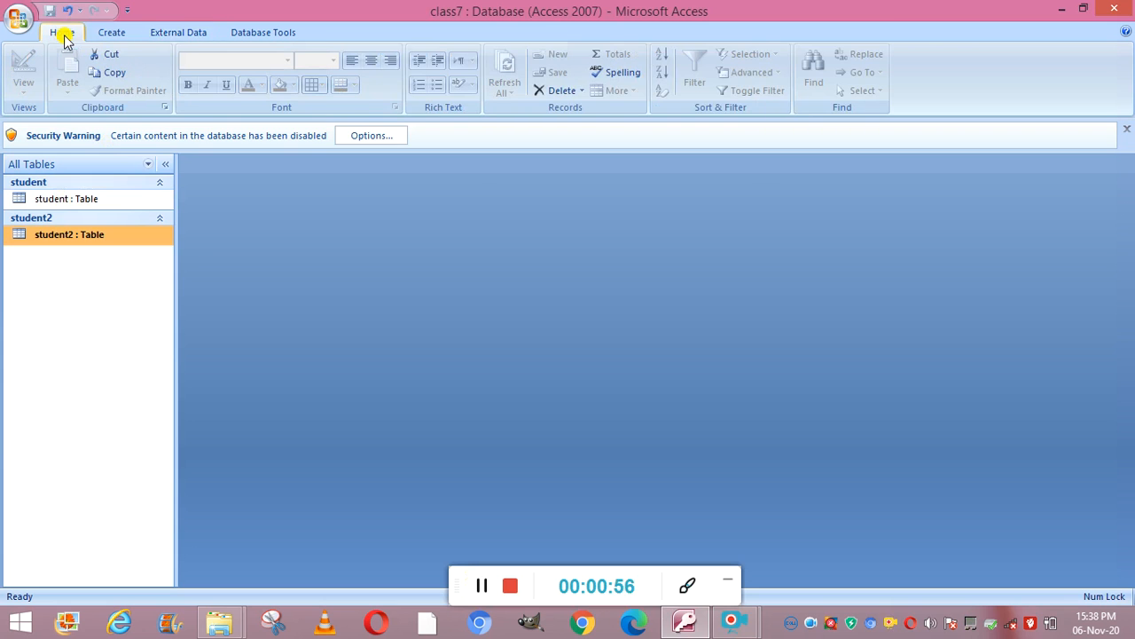
{"action": "left_click", "coordinate": [177, 36]}
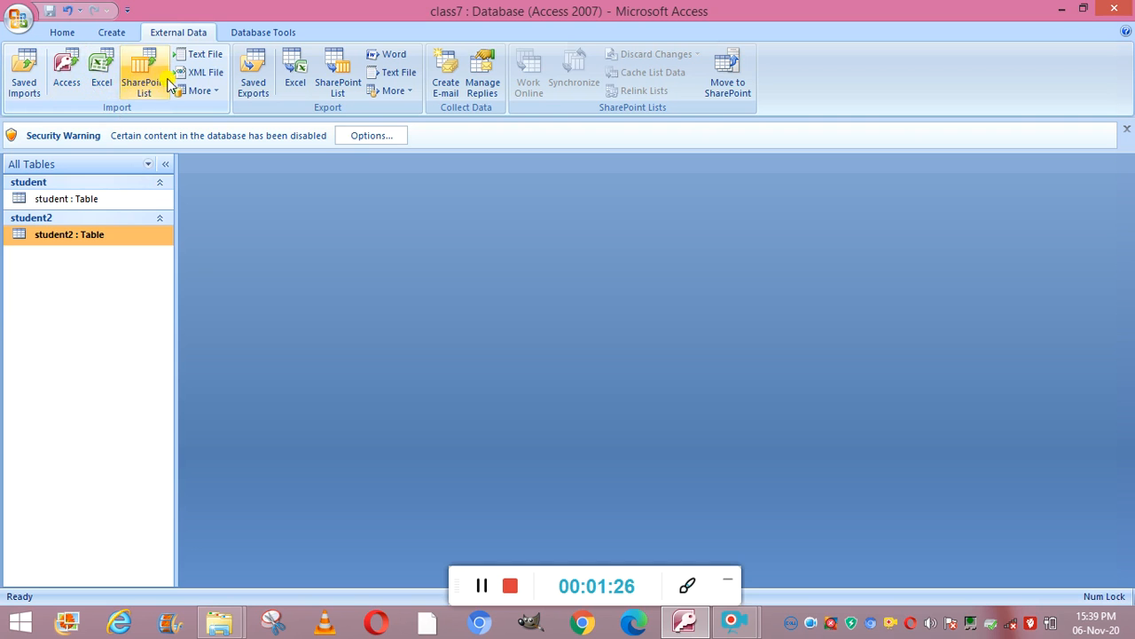
{"action": "left_click", "coordinate": [104, 80]}
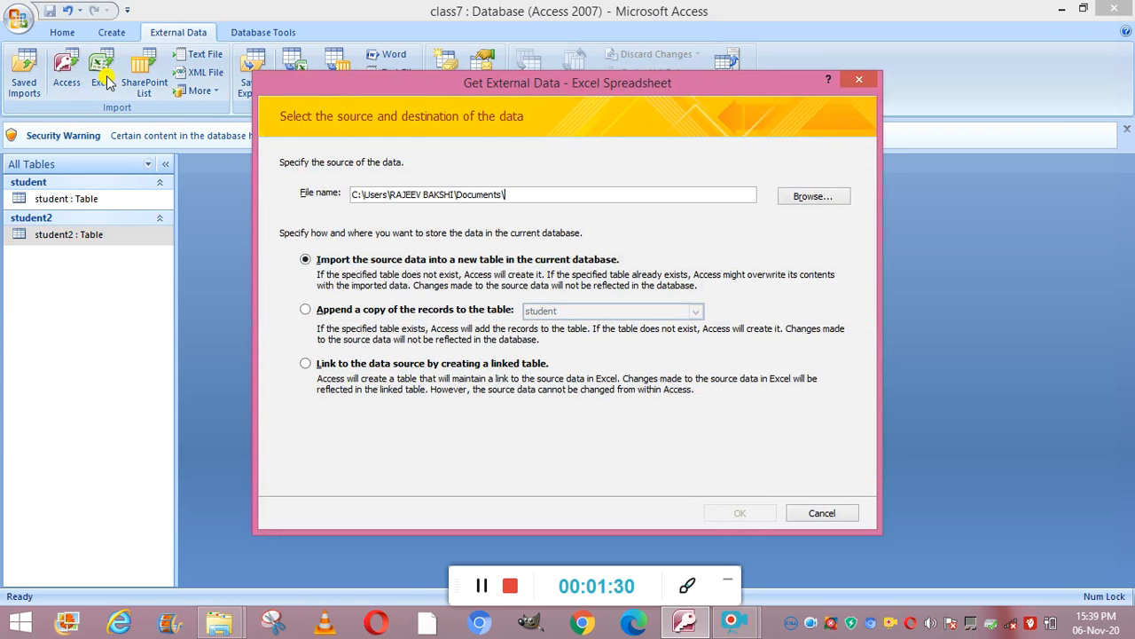
{"action": "left_click", "coordinate": [815, 197]}
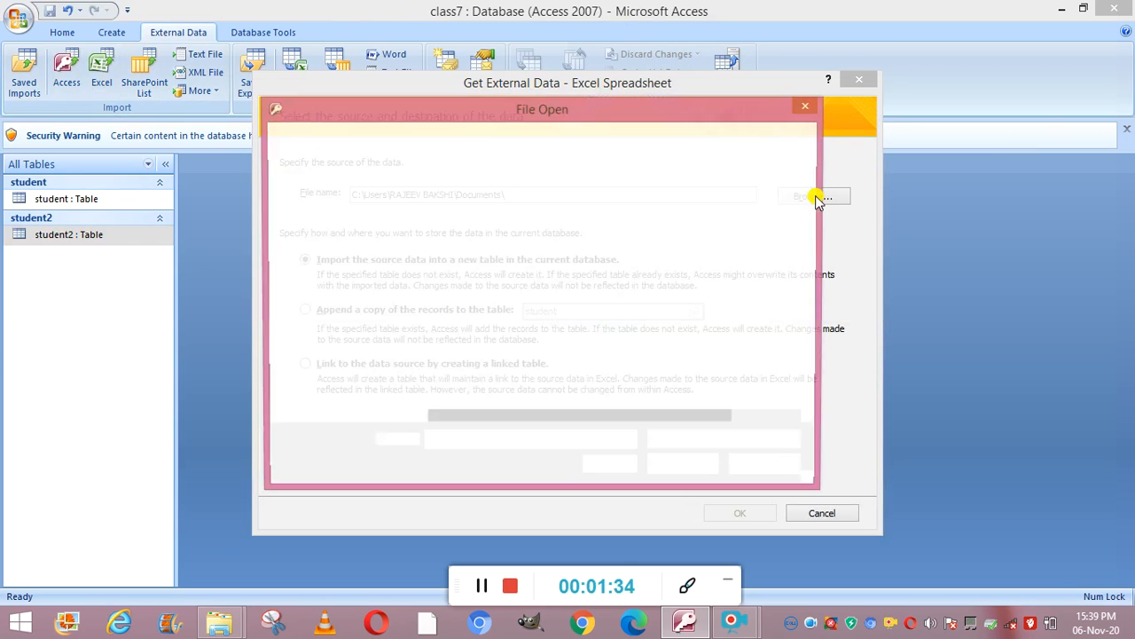
{"action": "left_click", "coordinate": [808, 108]}
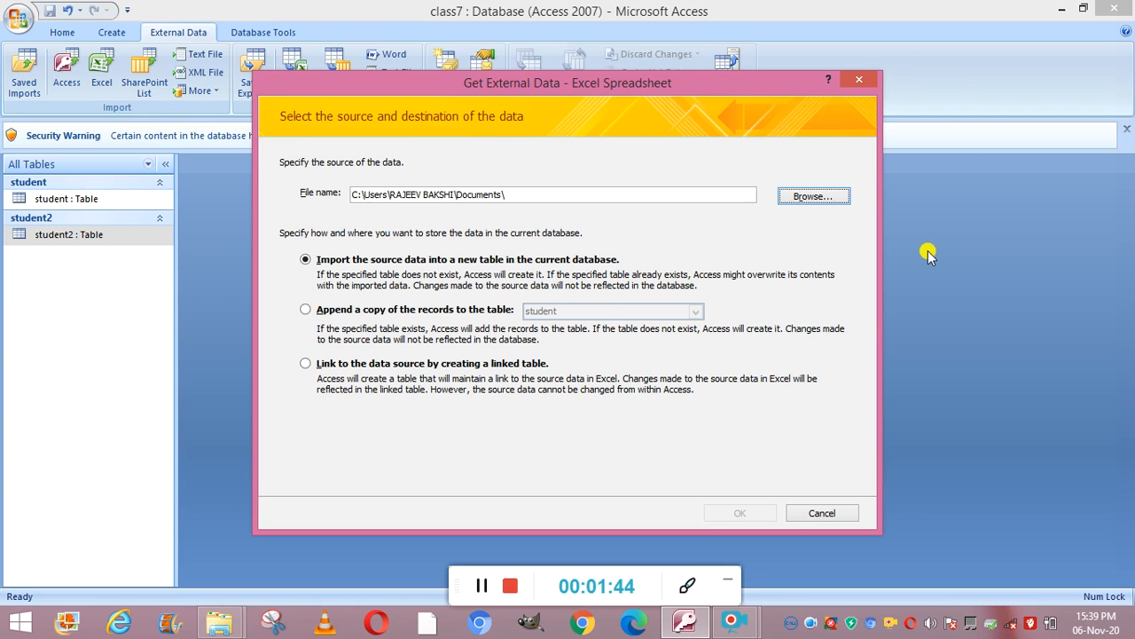
{"action": "left_click", "coordinate": [859, 80]}
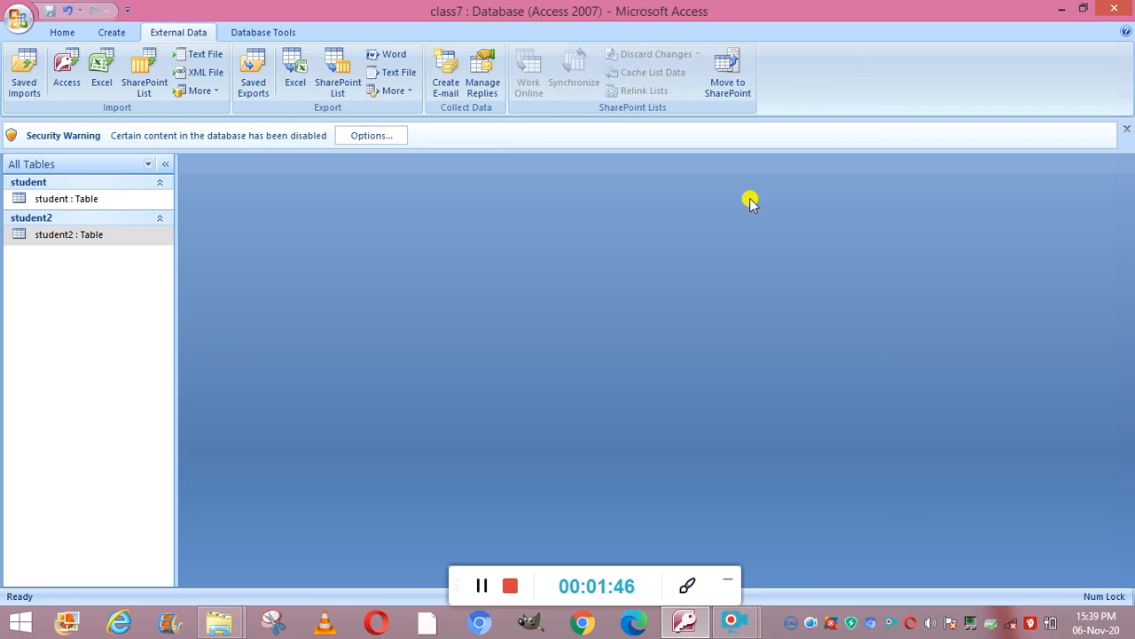
{"action": "left_click", "coordinate": [482, 586]}
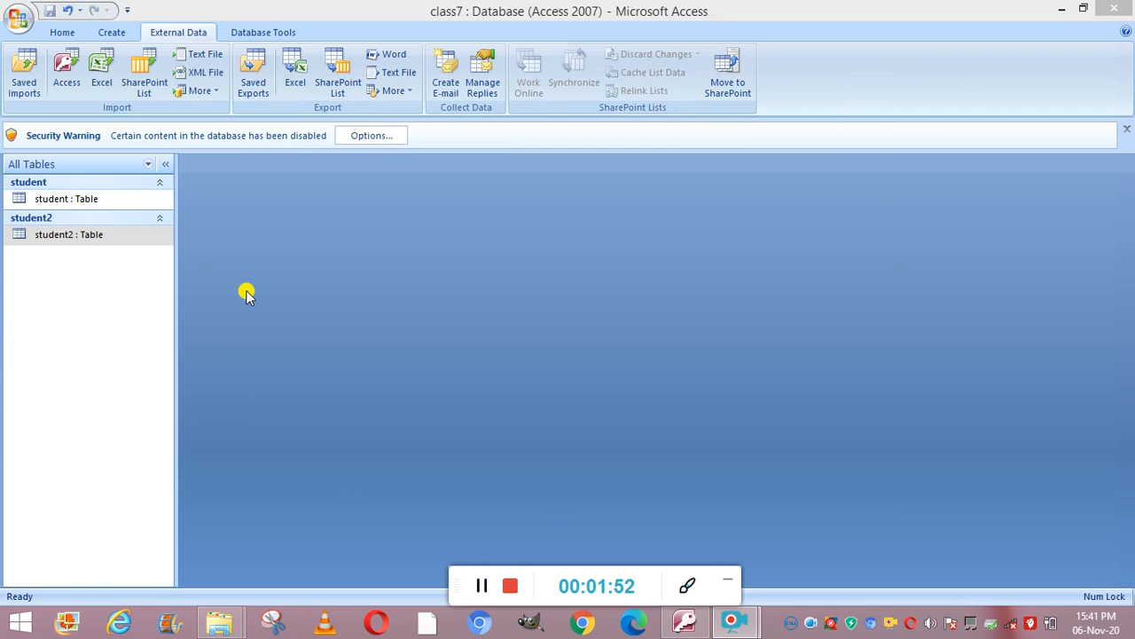
{"action": "left_click", "coordinate": [102, 76]}
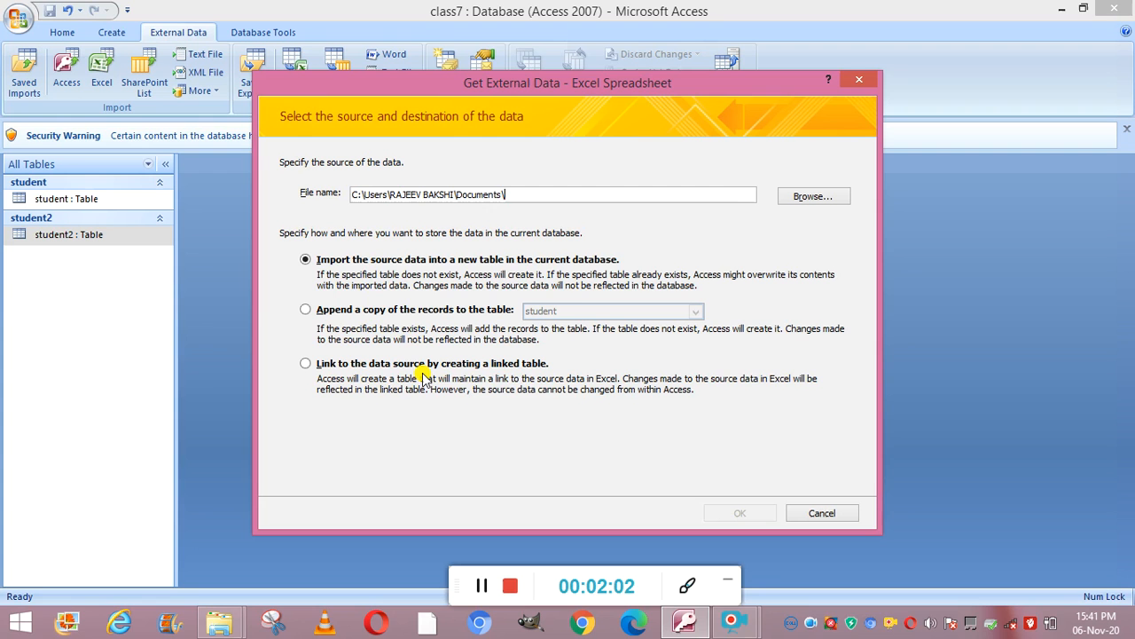
{"action": "left_click", "coordinate": [859, 83]}
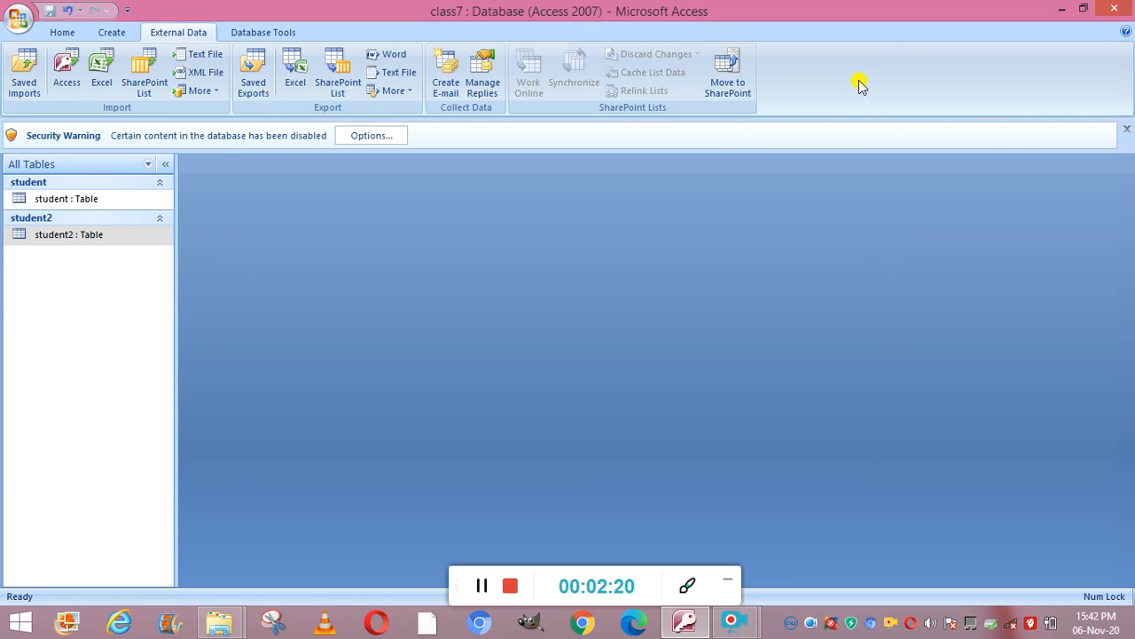
{"action": "left_click", "coordinate": [16, 22]}
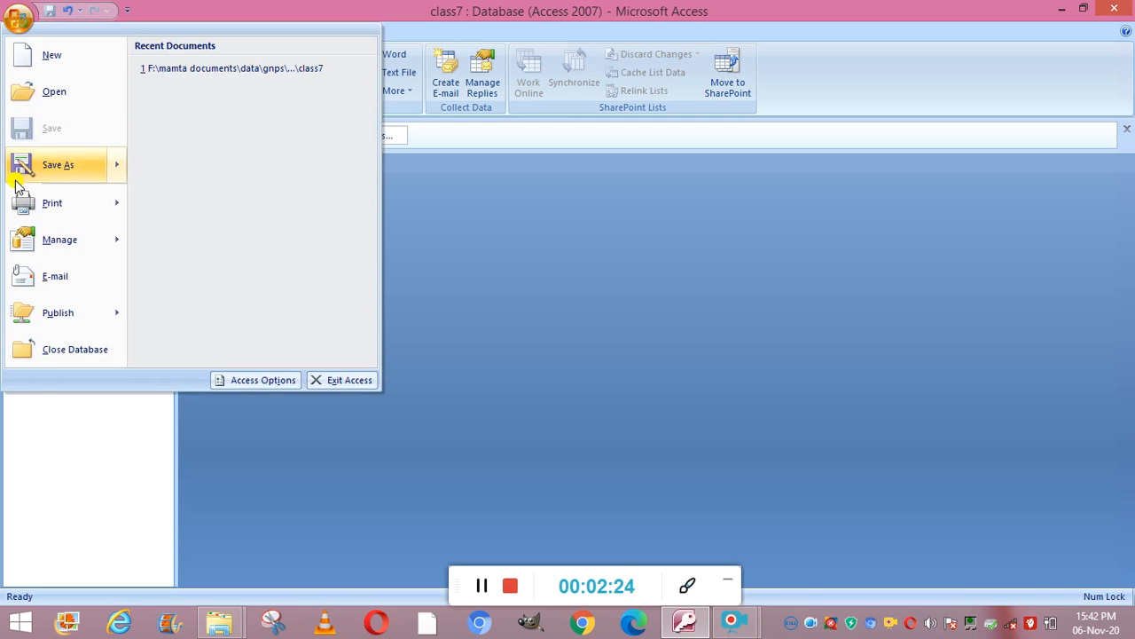
{"action": "mouse_move", "coordinate": [75, 249]}
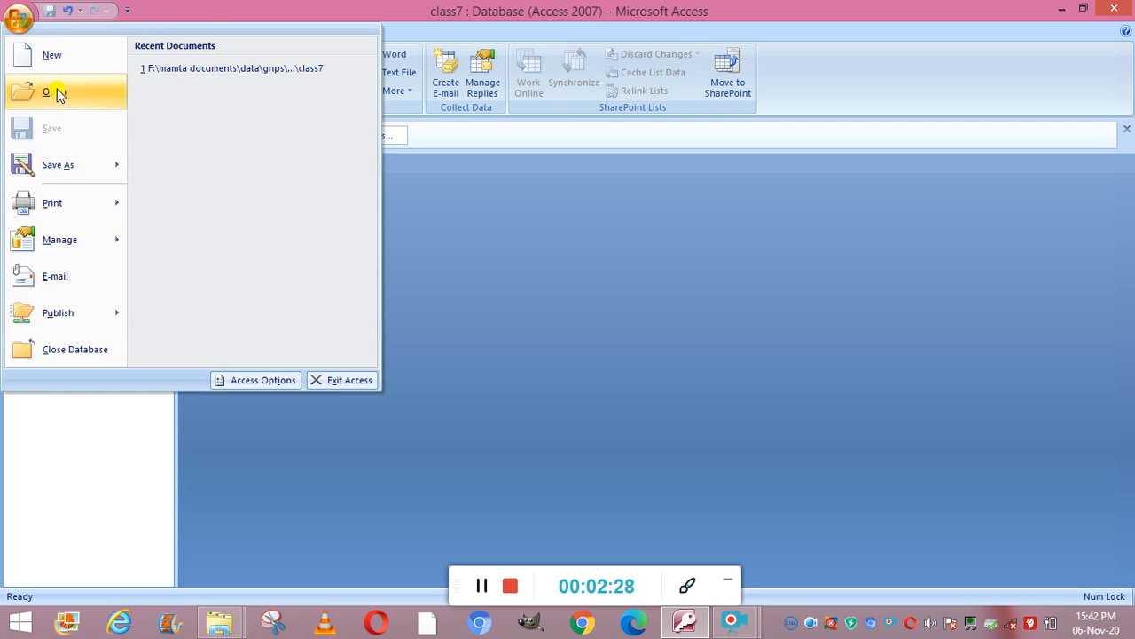
{"action": "left_click", "coordinate": [400, 269]}
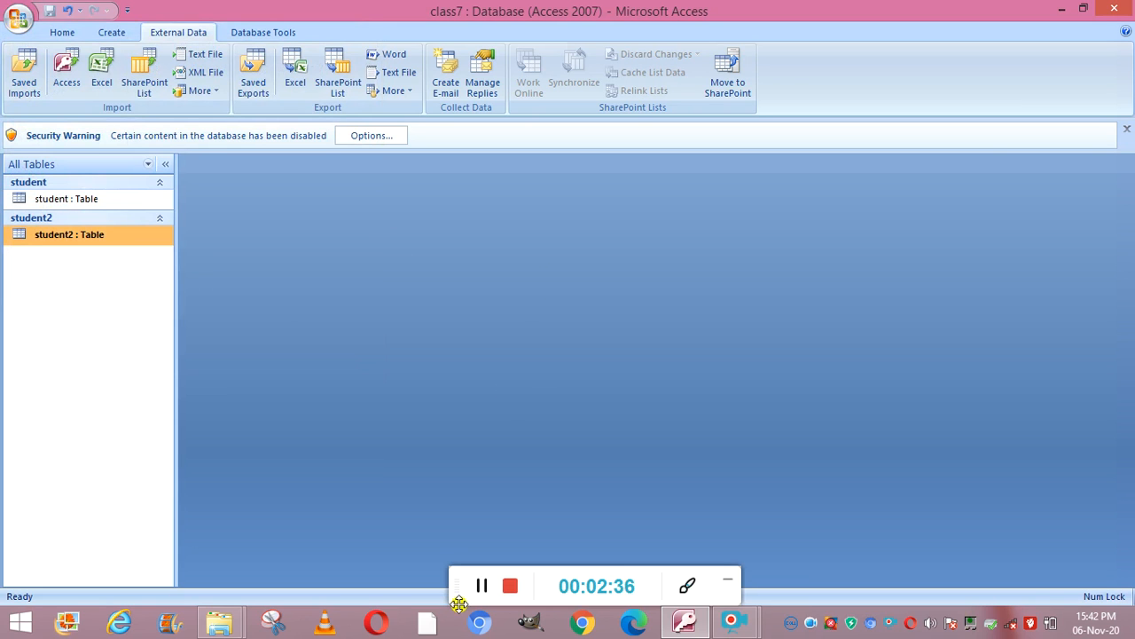
{"action": "left_click", "coordinate": [481, 585]}
{"action": "left_click", "coordinate": [481, 585]}
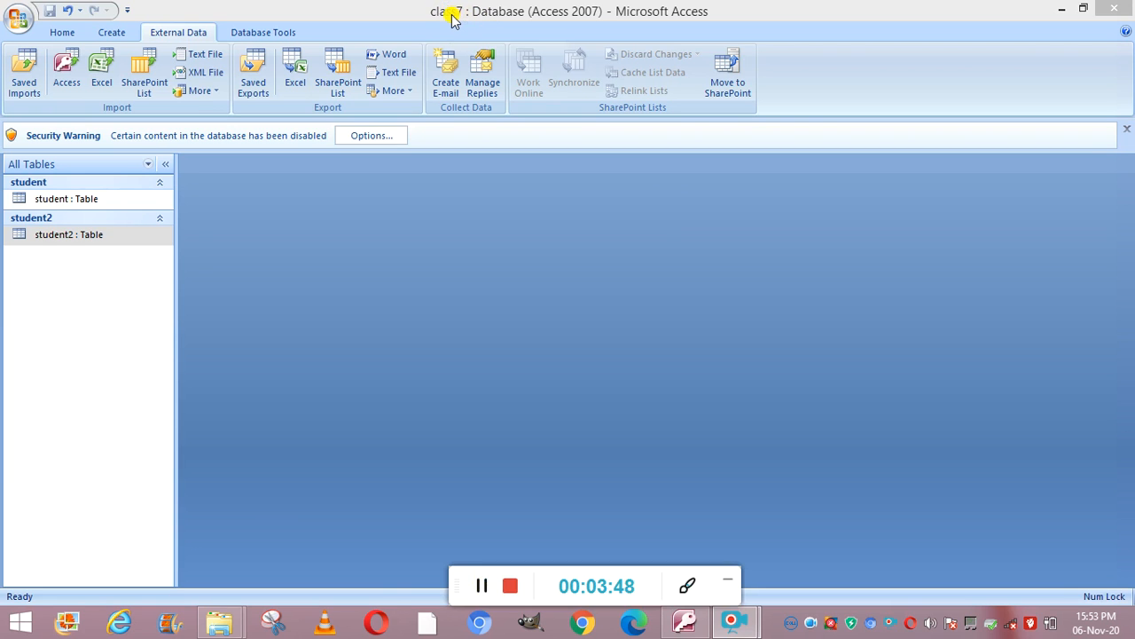
Step: Start a simple query on the student2 table with the fields Roll No, Student Name, English Marks and Maths Marks
{"action": "left_click", "coordinate": [112, 34]}
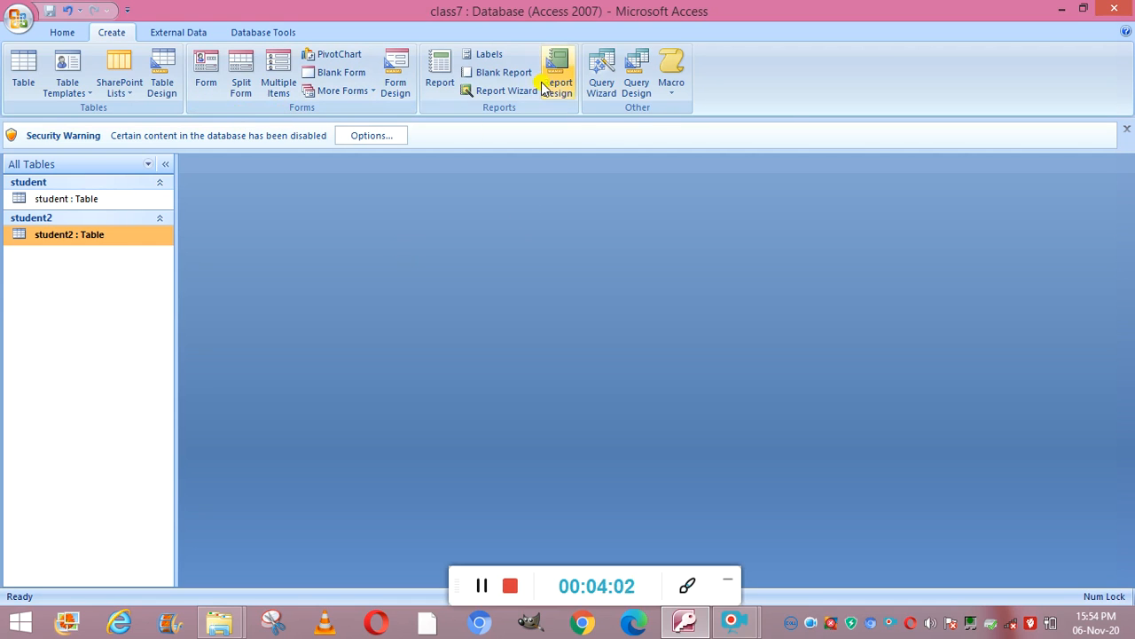
{"action": "left_click", "coordinate": [608, 88]}
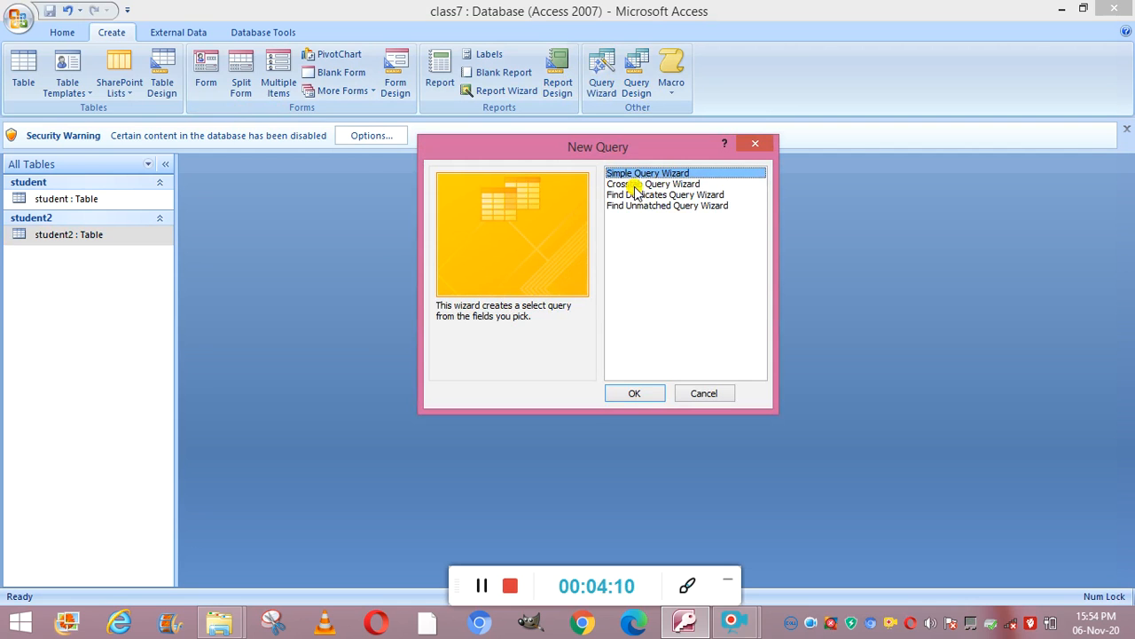
{"action": "left_click", "coordinate": [636, 396]}
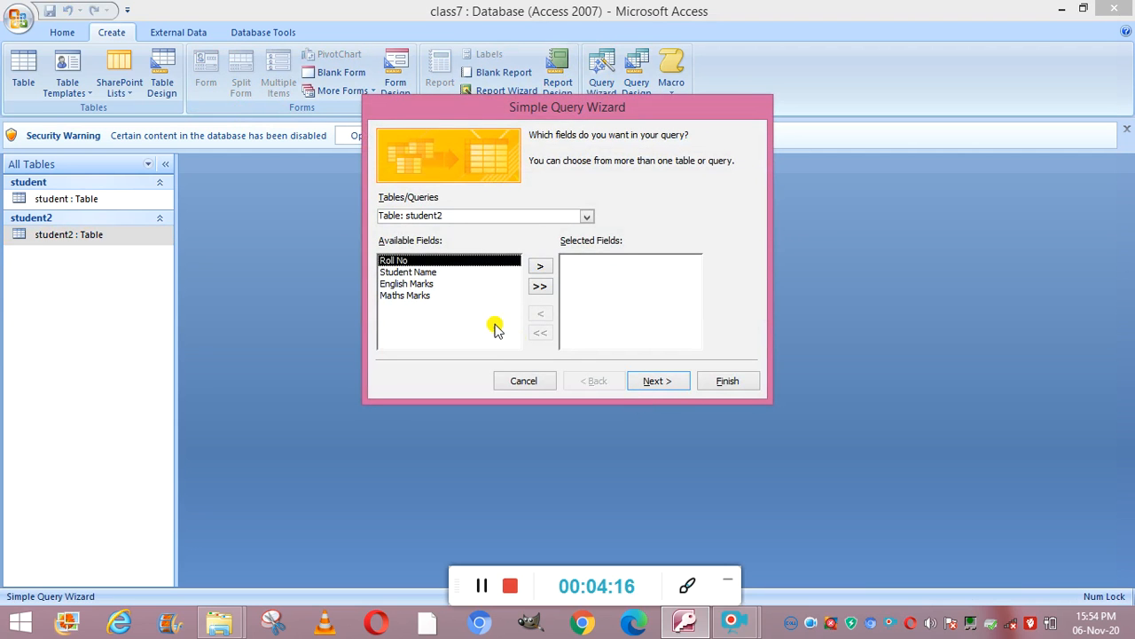
{"action": "left_click", "coordinate": [586, 218]}
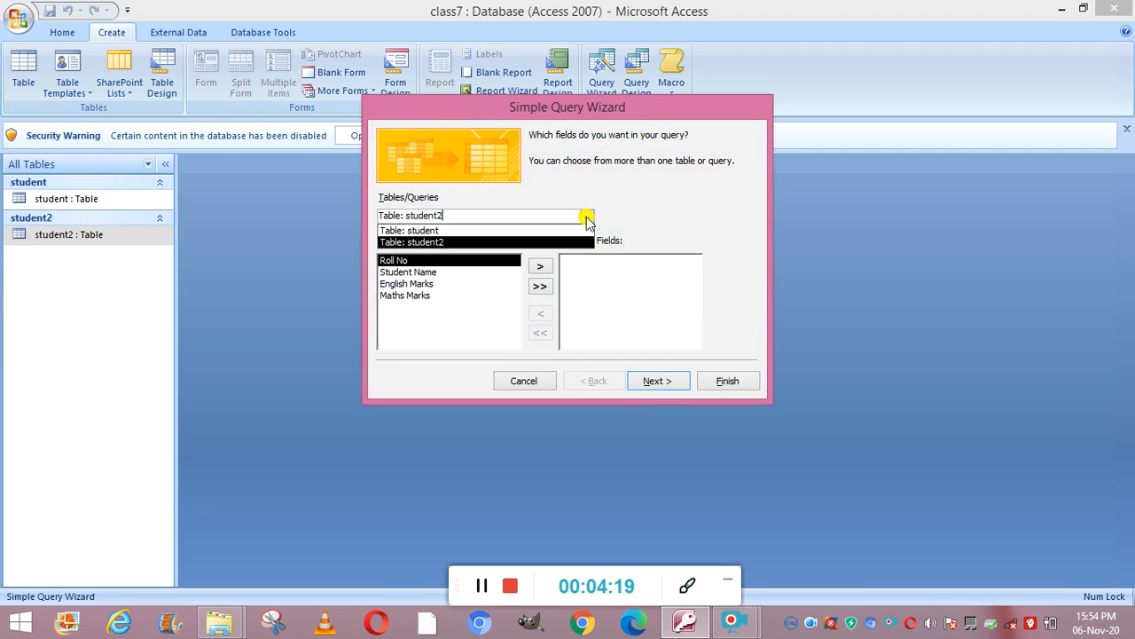
{"action": "left_click", "coordinate": [466, 241]}
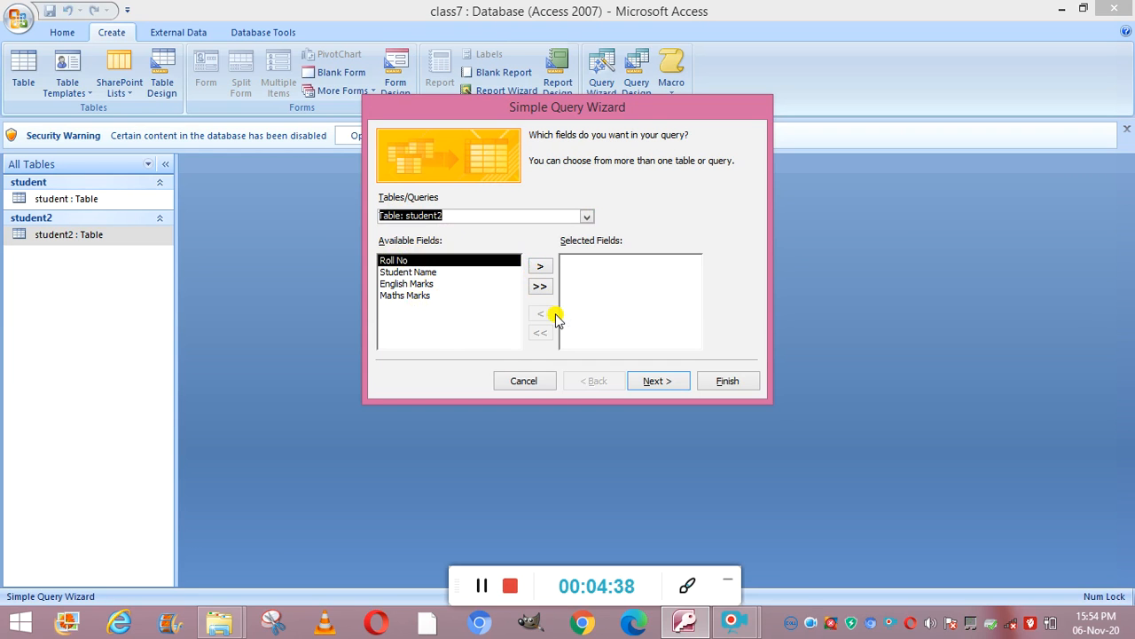
{"action": "left_click", "coordinate": [540, 268]}
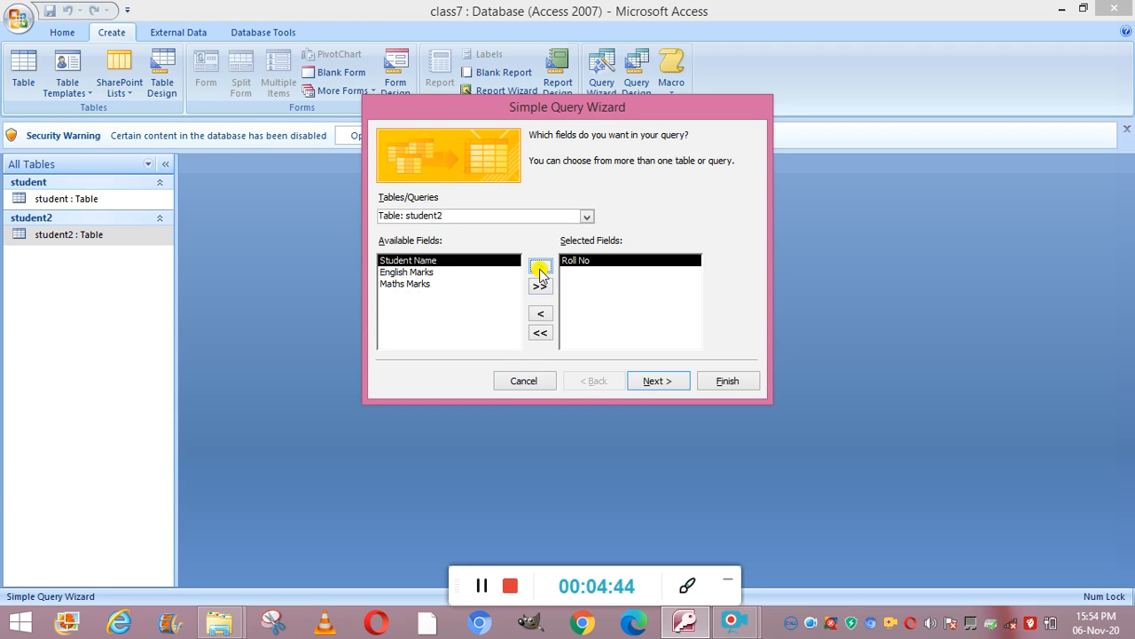
{"action": "left_click", "coordinate": [540, 288]}
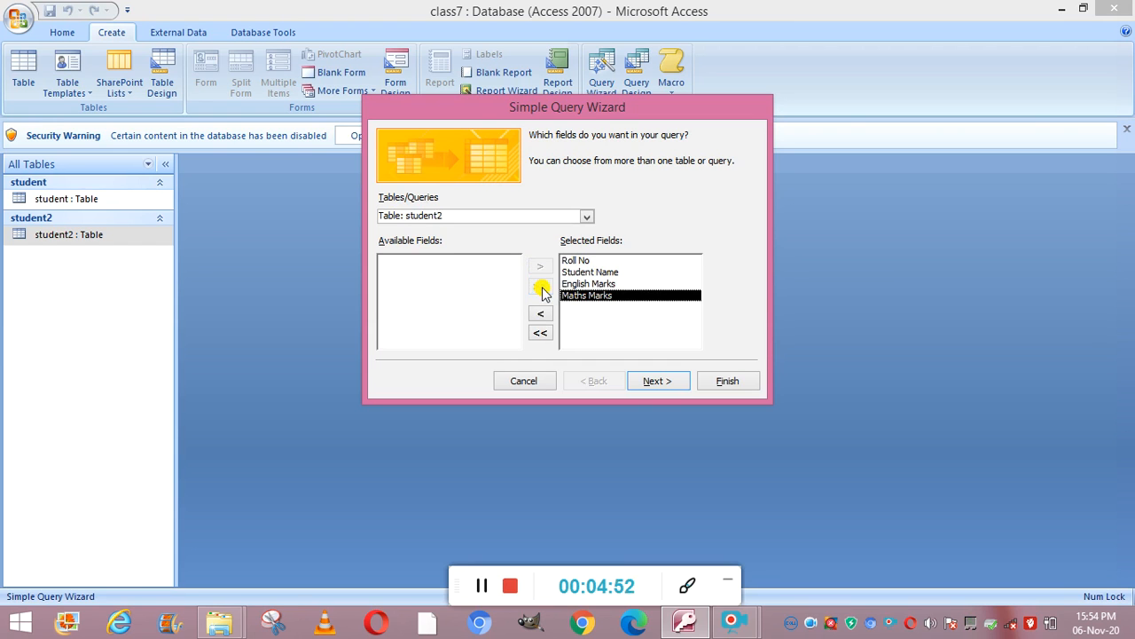
Step: Finish the query as a detail query titled student2 Query and open it to view its information
{"action": "left_click", "coordinate": [661, 382]}
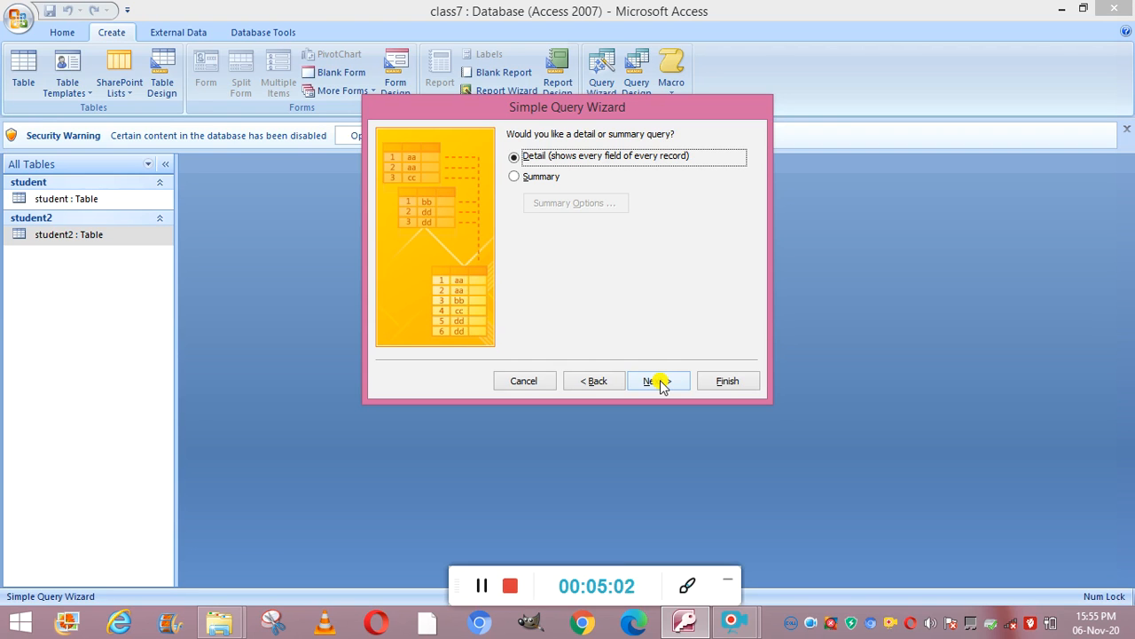
{"action": "left_click", "coordinate": [658, 380]}
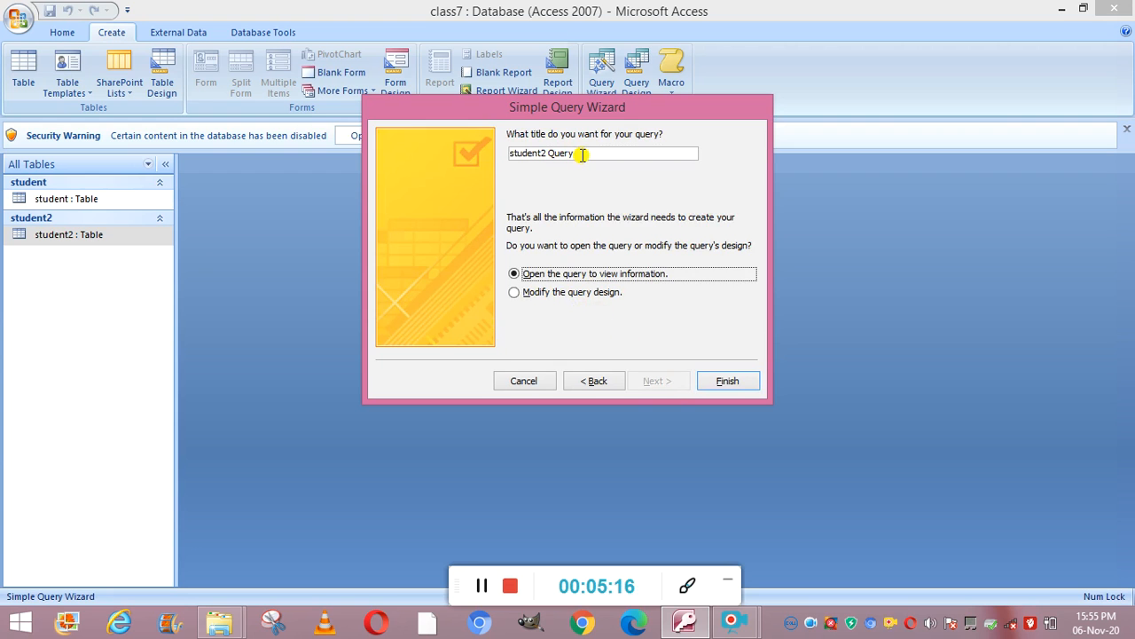
{"action": "left_click", "coordinate": [727, 382]}
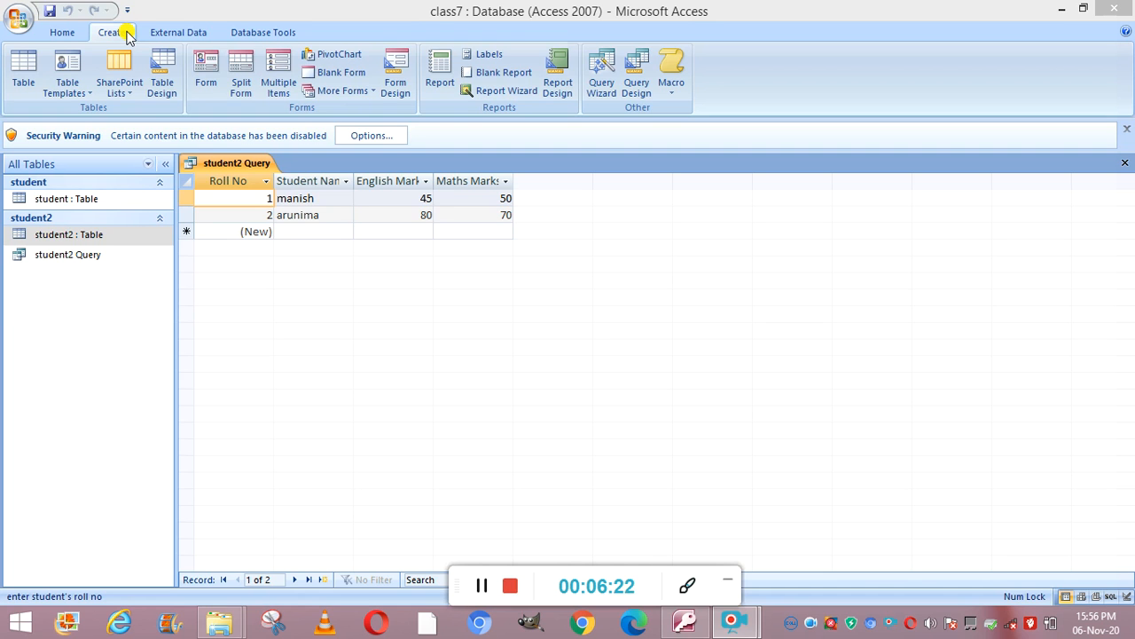
Step: Create a second query in design view and add the student2 table to it
{"action": "left_click", "coordinate": [641, 89]}
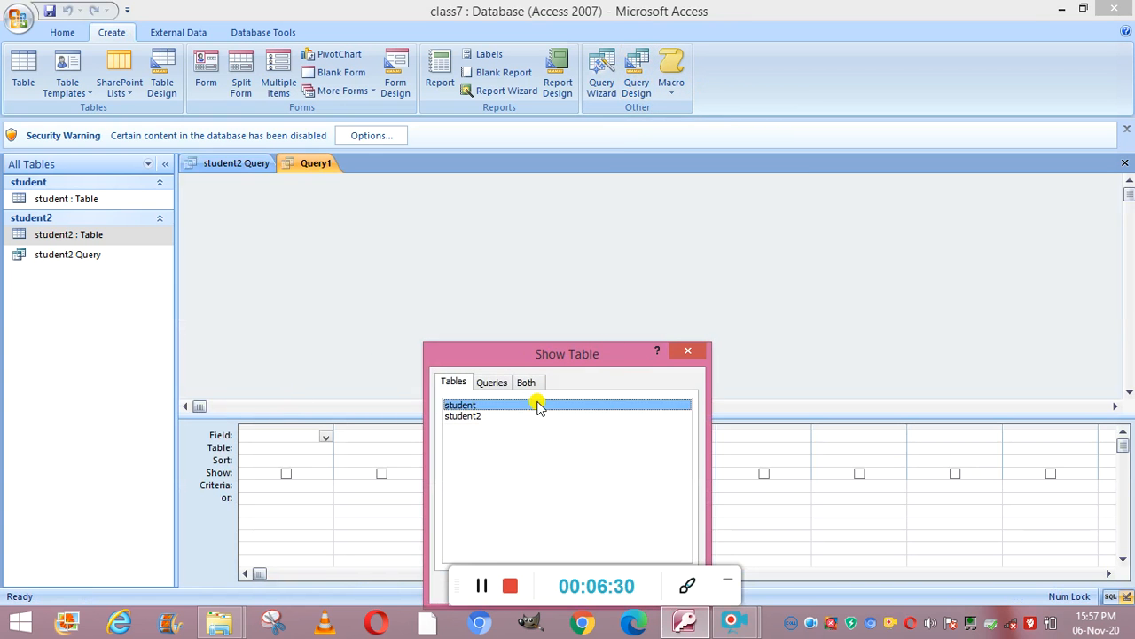
{"action": "left_click", "coordinate": [469, 417]}
{"action": "double_click", "coordinate": [470, 417]}
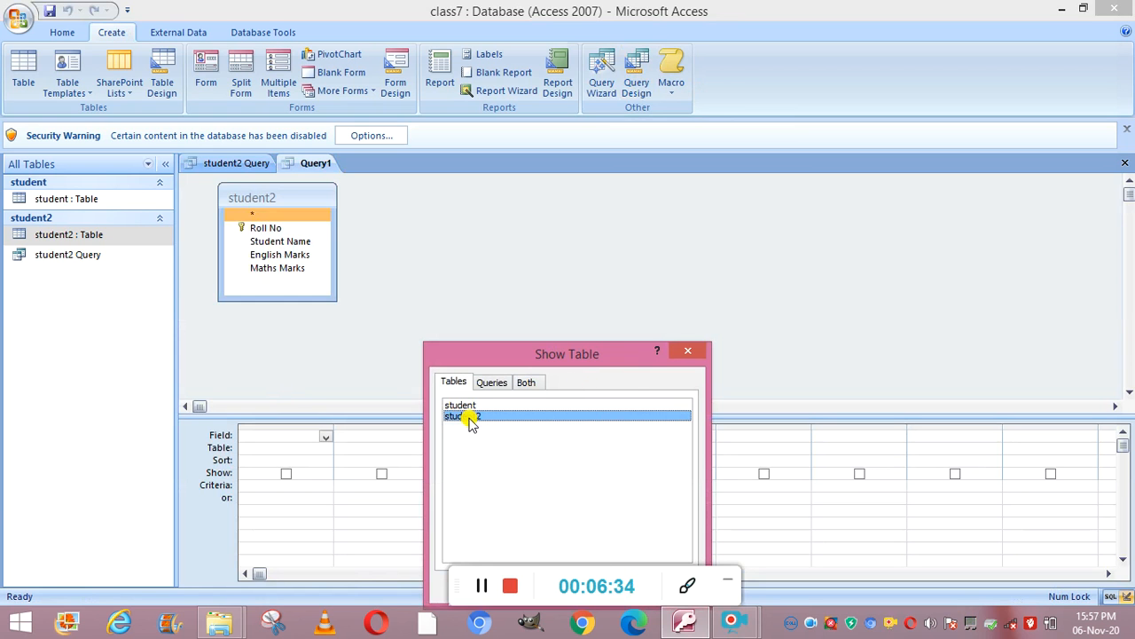
{"action": "left_click", "coordinate": [693, 351]}
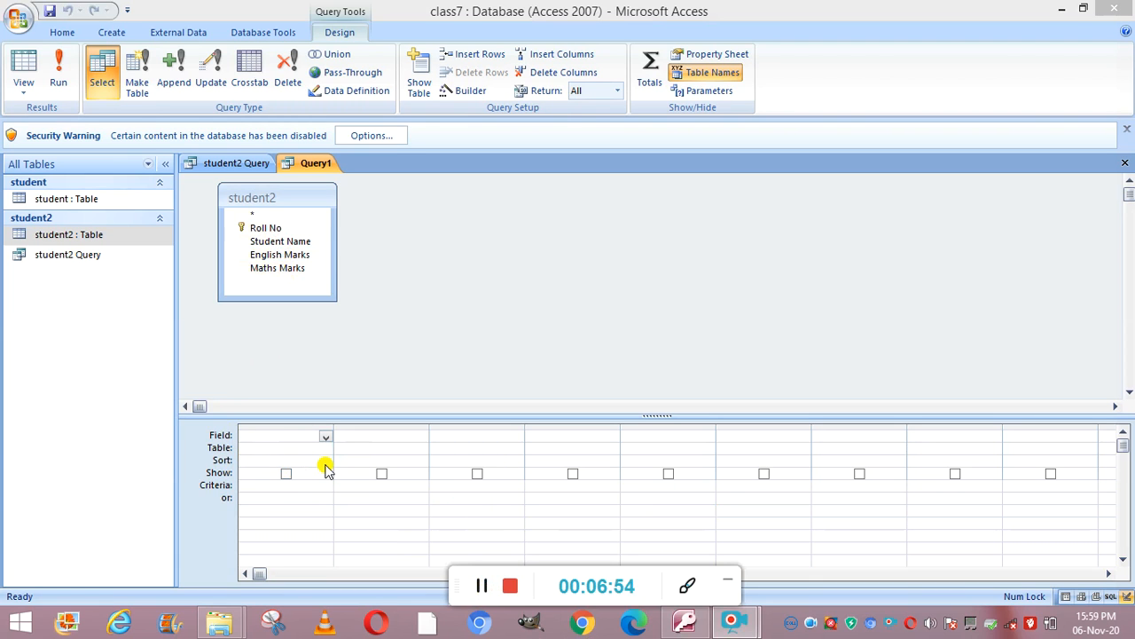
Step: Set the sort order of the second column in the query design grid to Ascending
{"action": "left_click", "coordinate": [289, 459]}
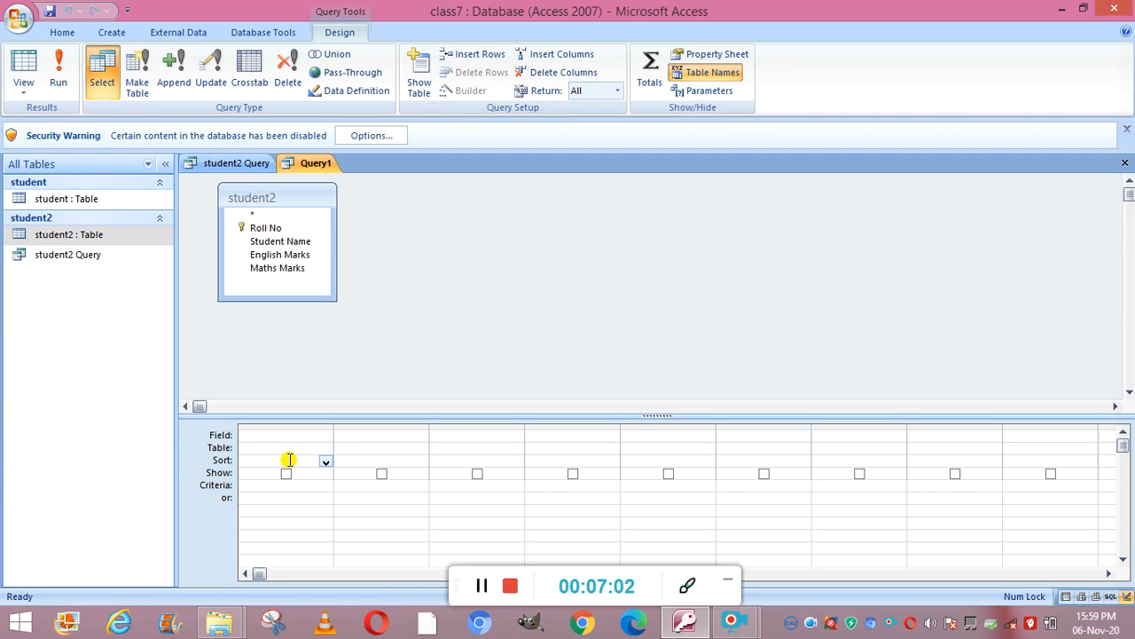
{"action": "left_click", "coordinate": [356, 463]}
{"action": "left_click", "coordinate": [422, 463]}
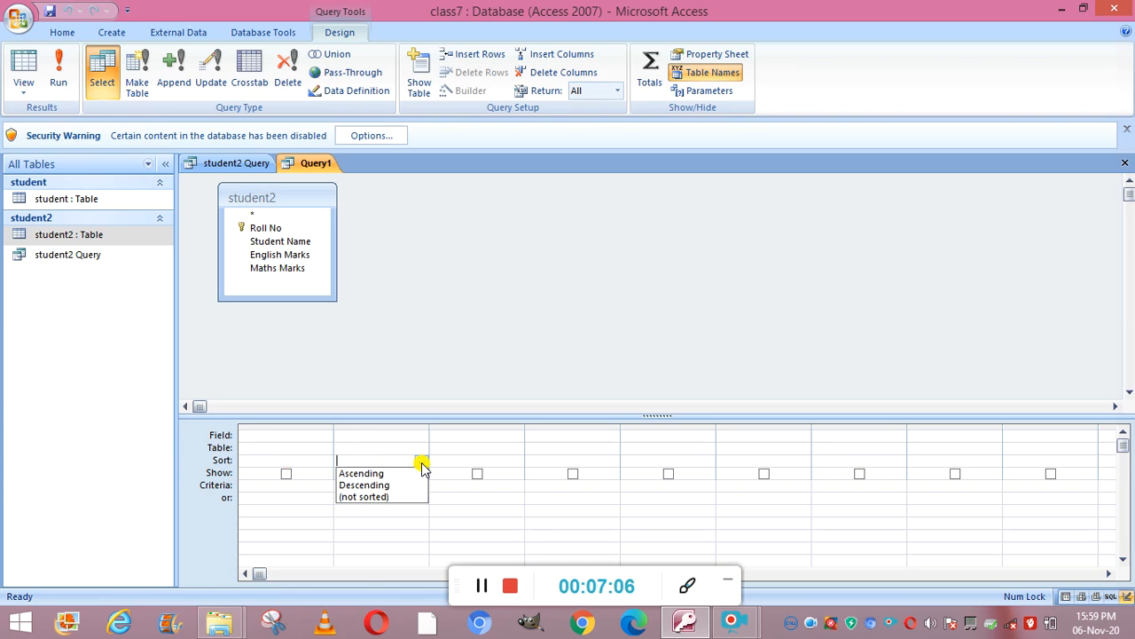
{"action": "left_click", "coordinate": [397, 473]}
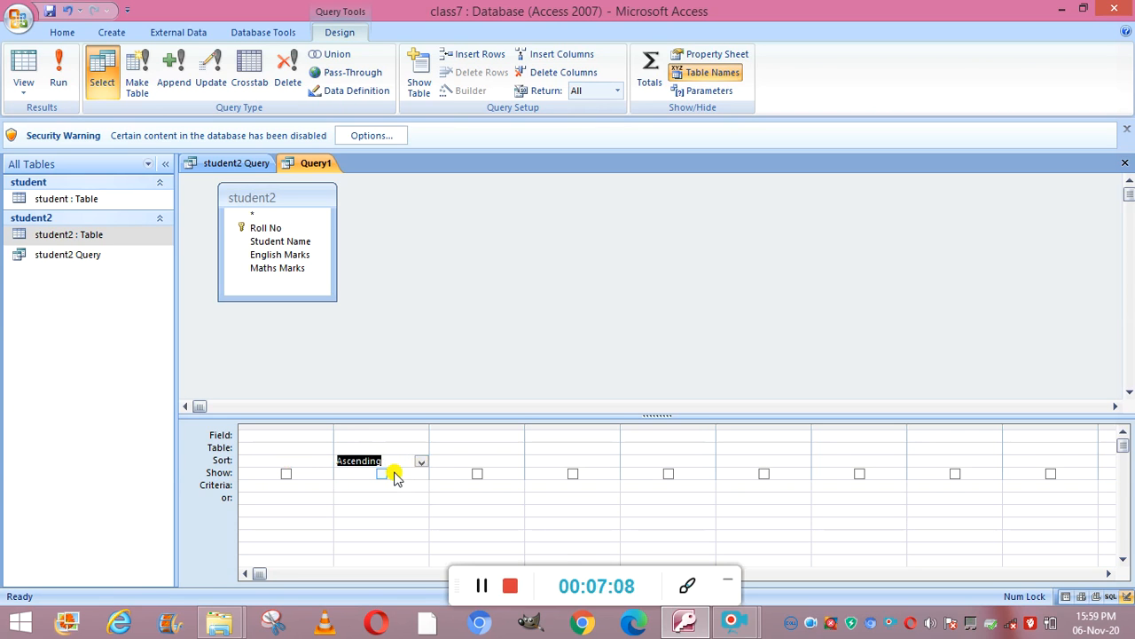
Step: Set Roll No as the first column's field and Student Name as the second column's field in the query grid
{"action": "left_click", "coordinate": [311, 441]}
{"action": "left_click", "coordinate": [326, 436]}
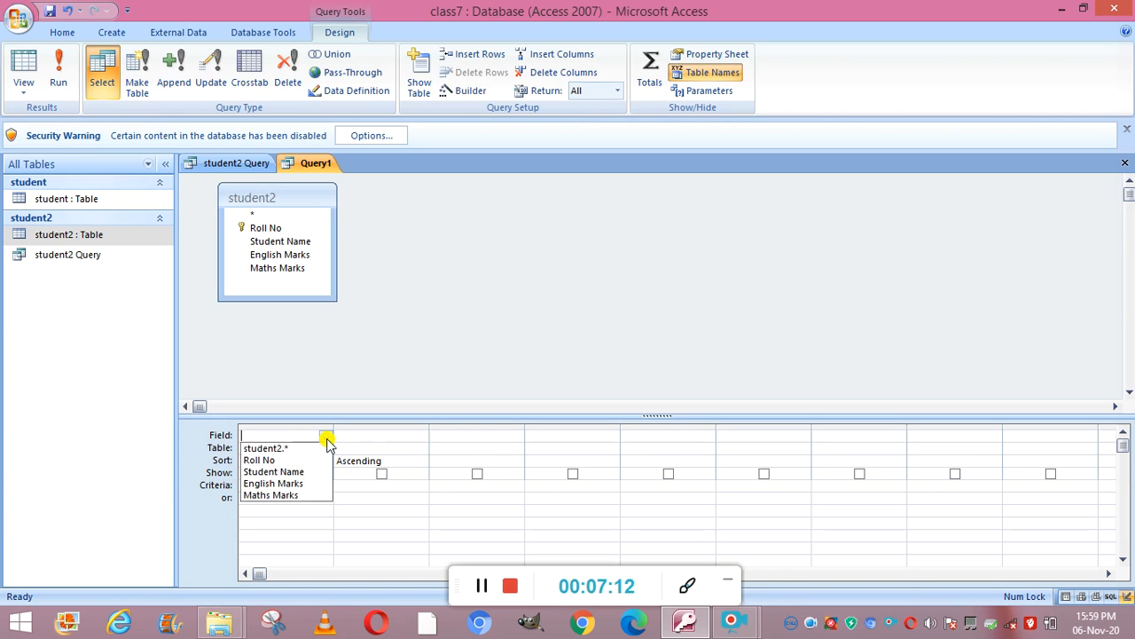
{"action": "left_click", "coordinate": [309, 461]}
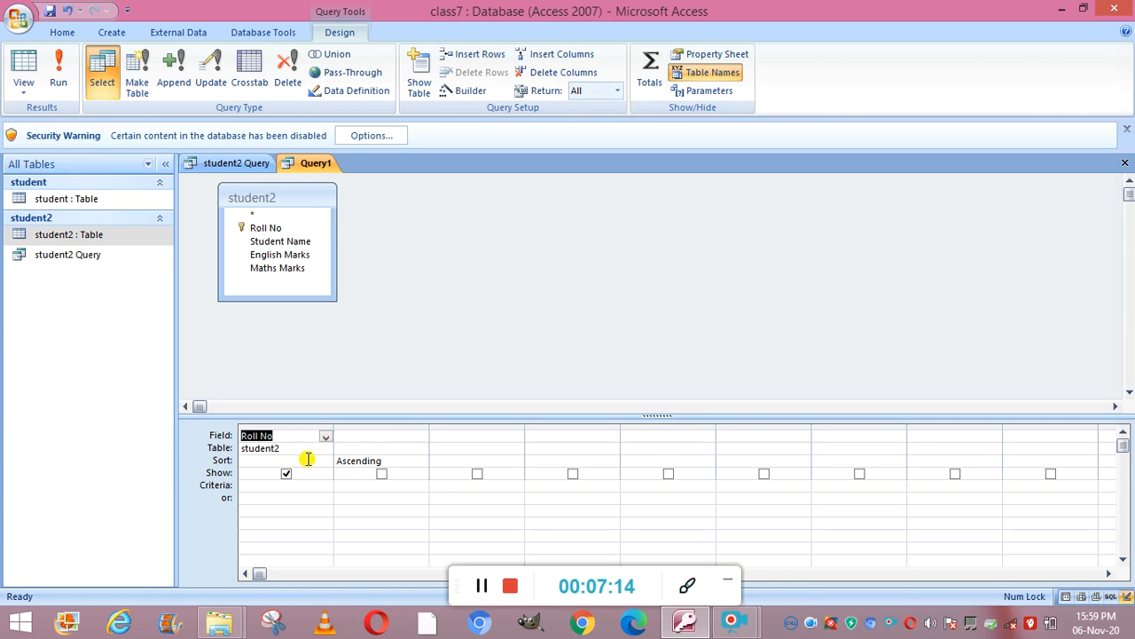
{"action": "left_click", "coordinate": [403, 435]}
{"action": "left_click", "coordinate": [422, 438]}
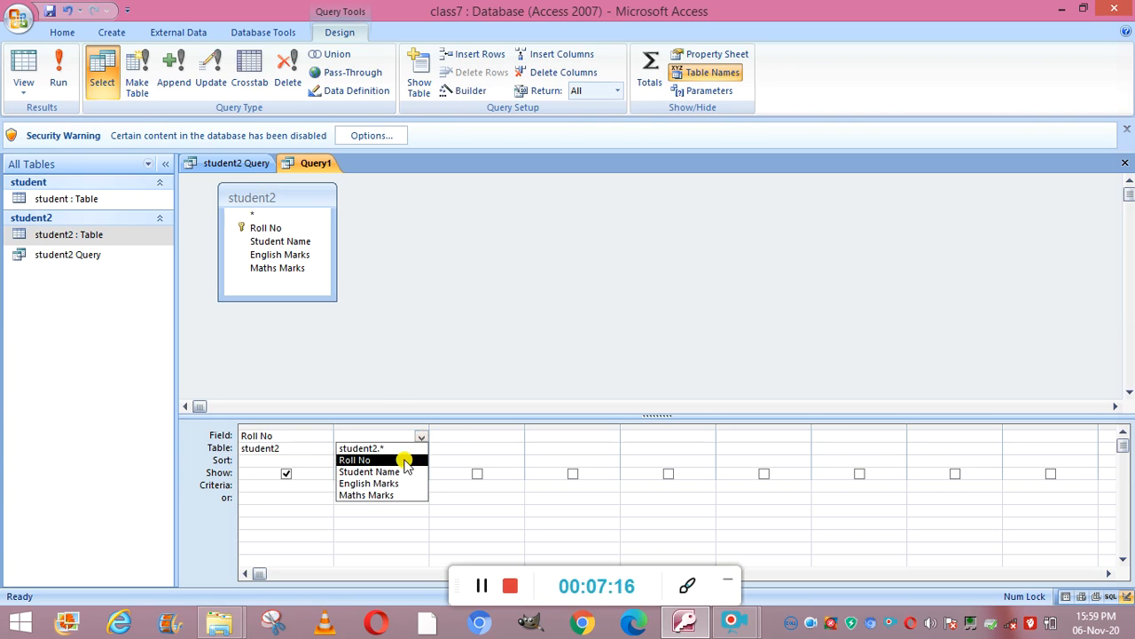
{"action": "left_click", "coordinate": [404, 469]}
Step: Set English Marks as the third column's field and Maths Marks as the fourth column's field in the query grid
{"action": "left_click", "coordinate": [456, 436]}
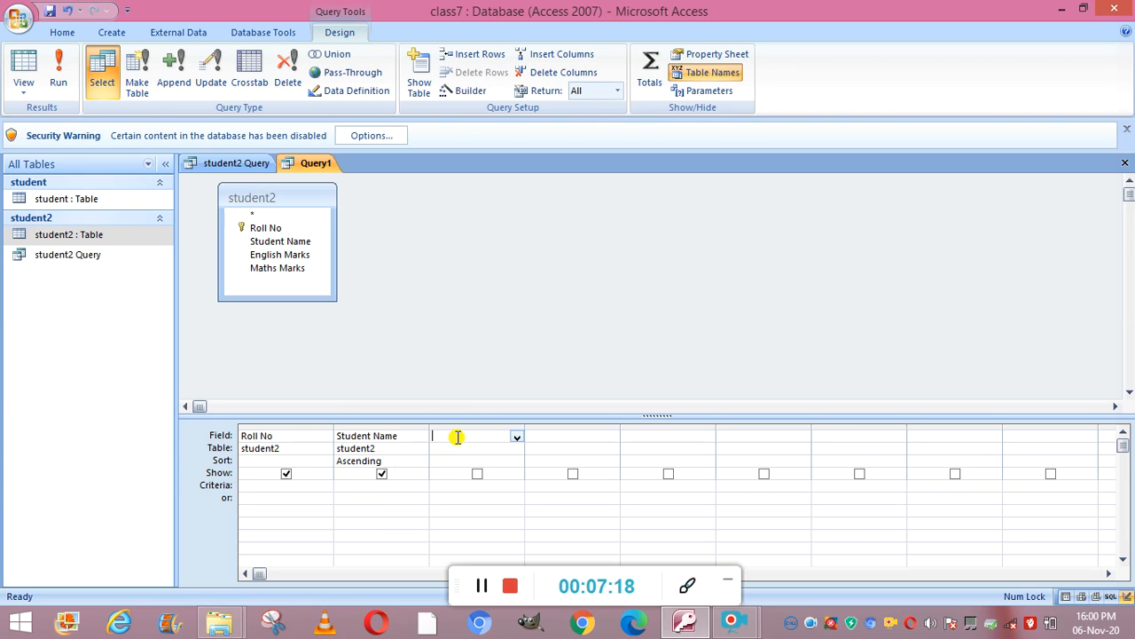
{"action": "left_click", "coordinate": [518, 440]}
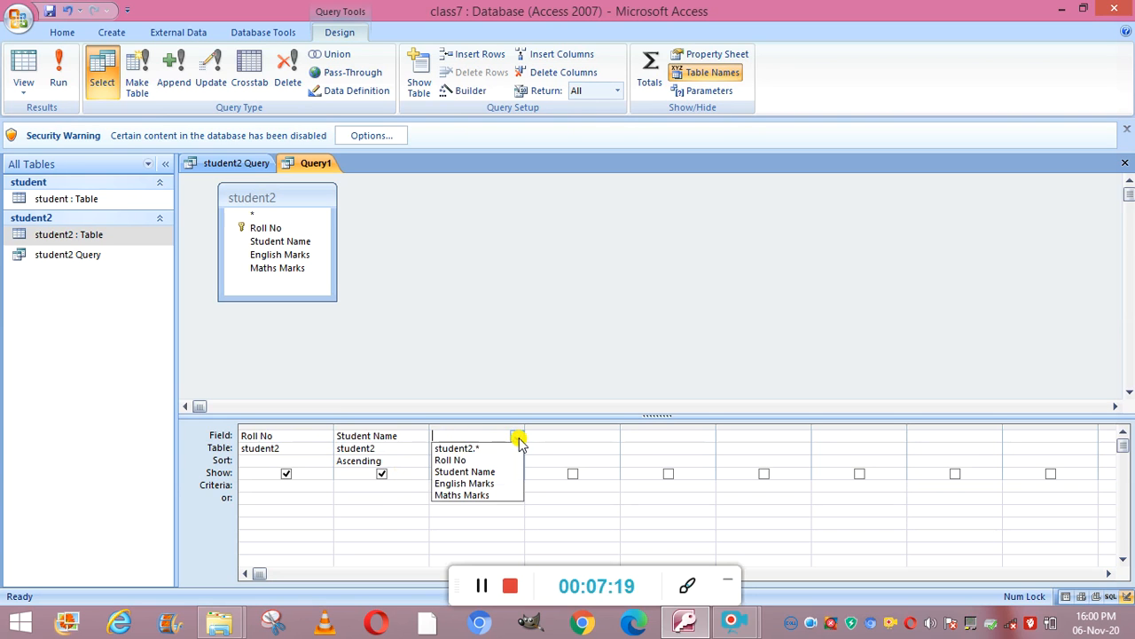
{"action": "left_click", "coordinate": [483, 483]}
{"action": "left_click", "coordinate": [586, 434]}
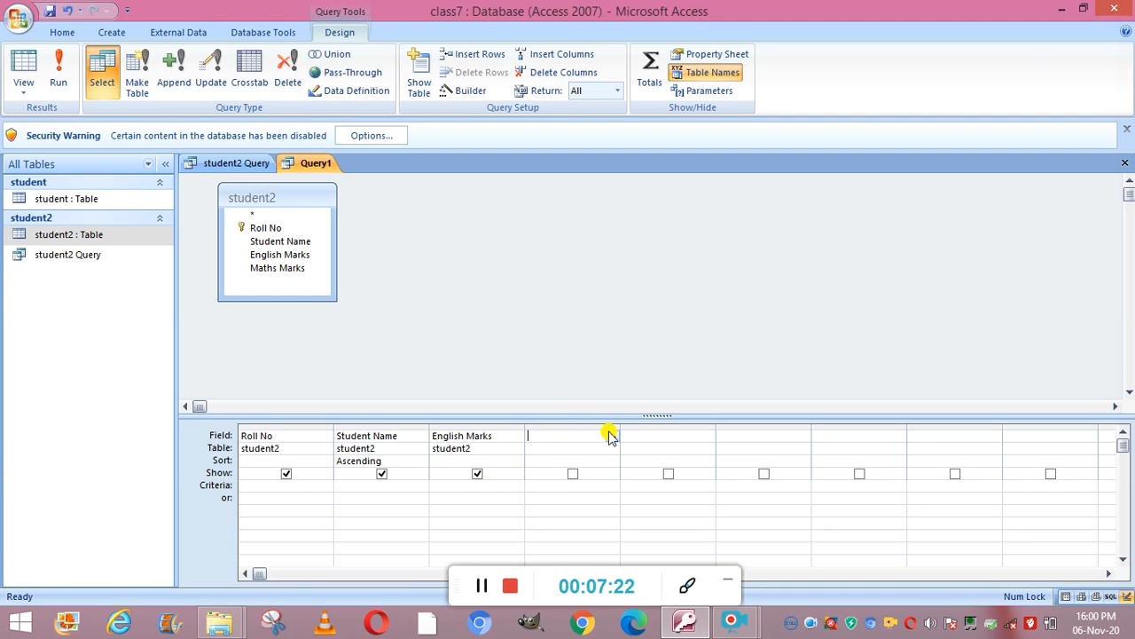
{"action": "left_click", "coordinate": [611, 437]}
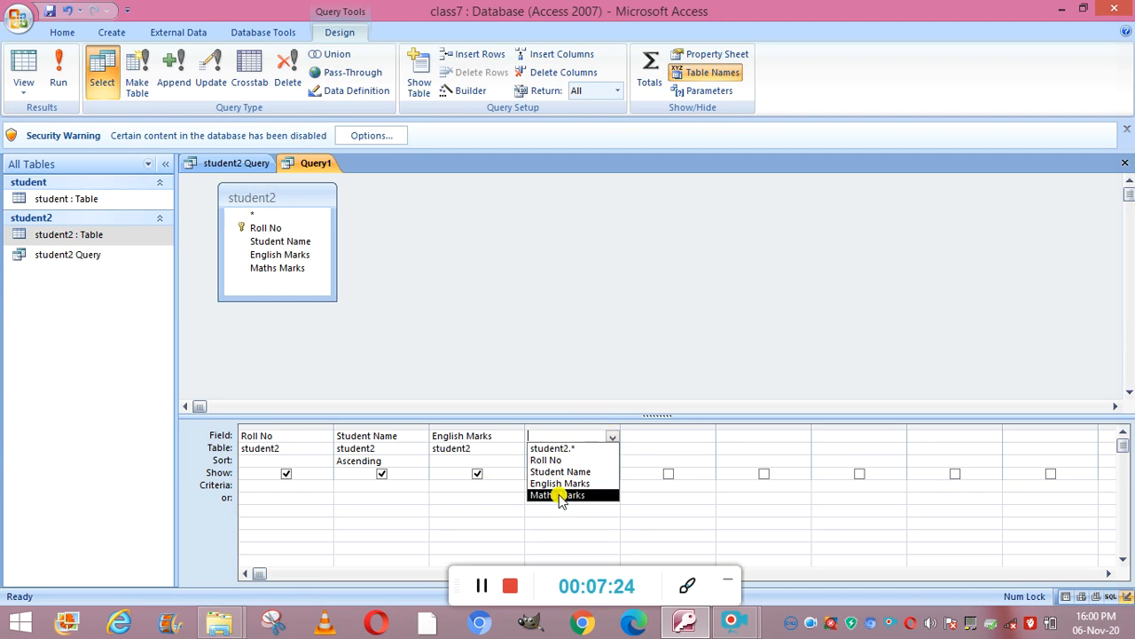
{"action": "left_click", "coordinate": [556, 495]}
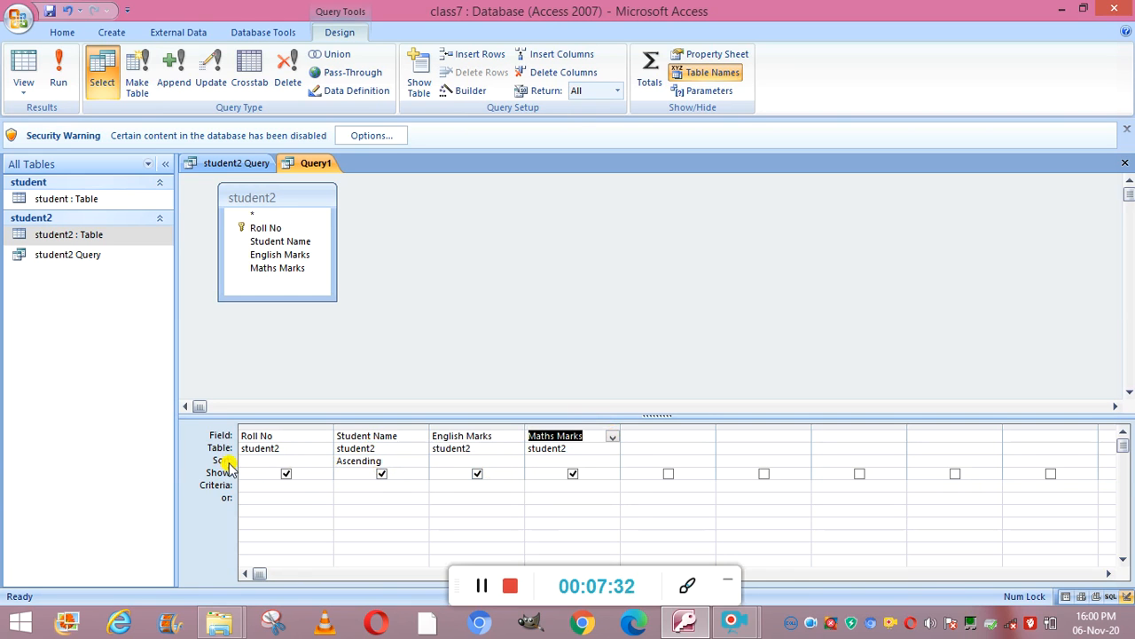
{"action": "left_click", "coordinate": [390, 460]}
{"action": "left_click", "coordinate": [422, 462]}
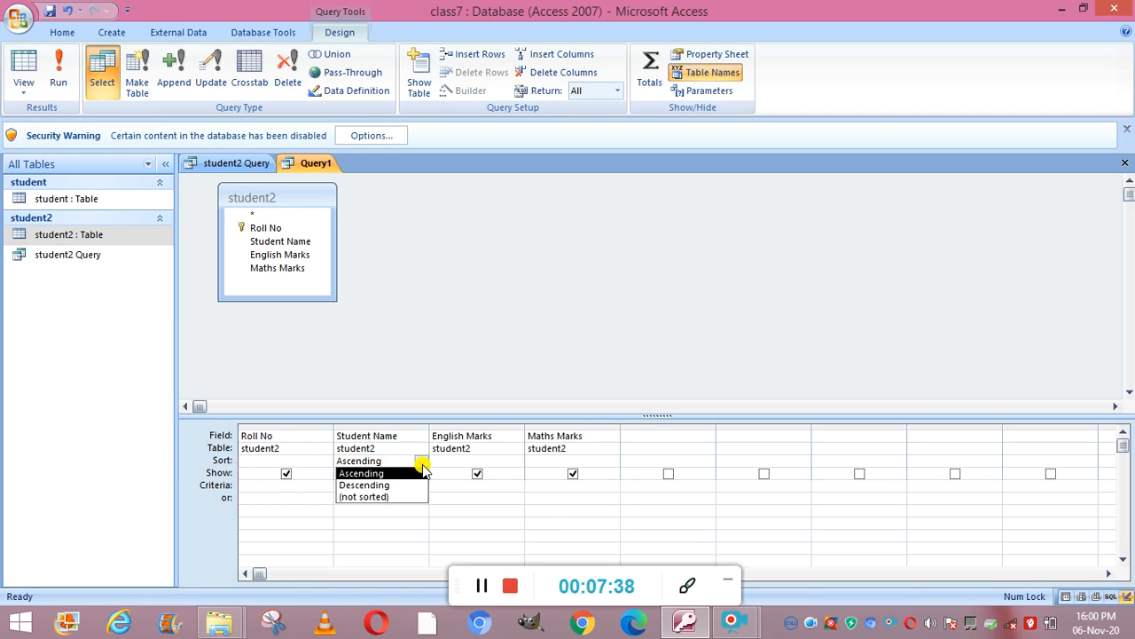
{"action": "left_click", "coordinate": [423, 466]}
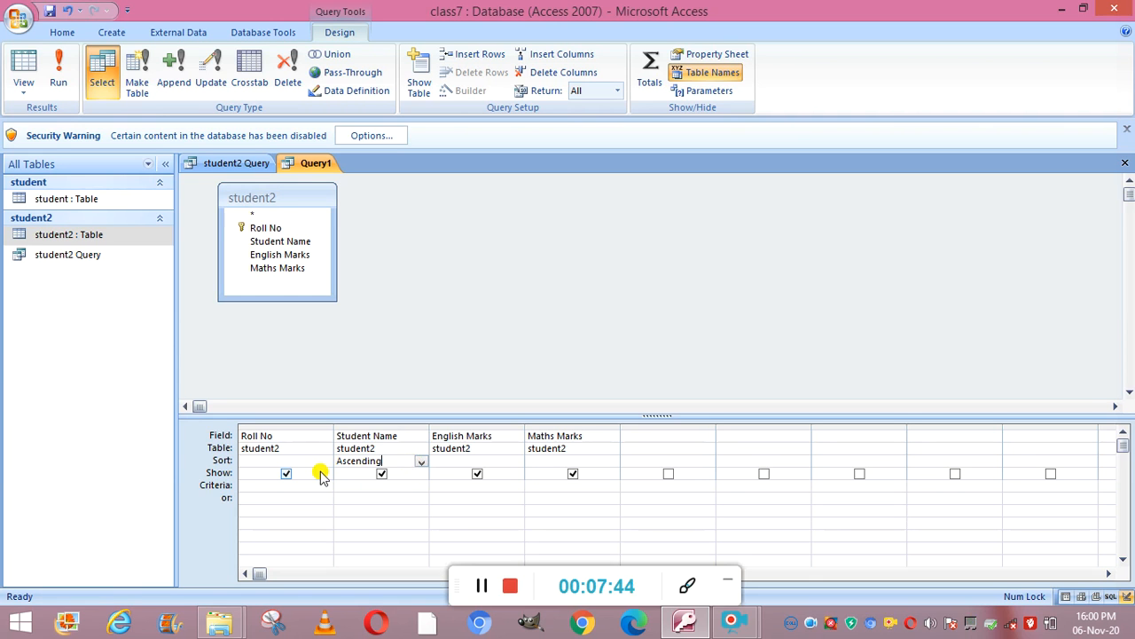
{"action": "left_click", "coordinate": [249, 489]}
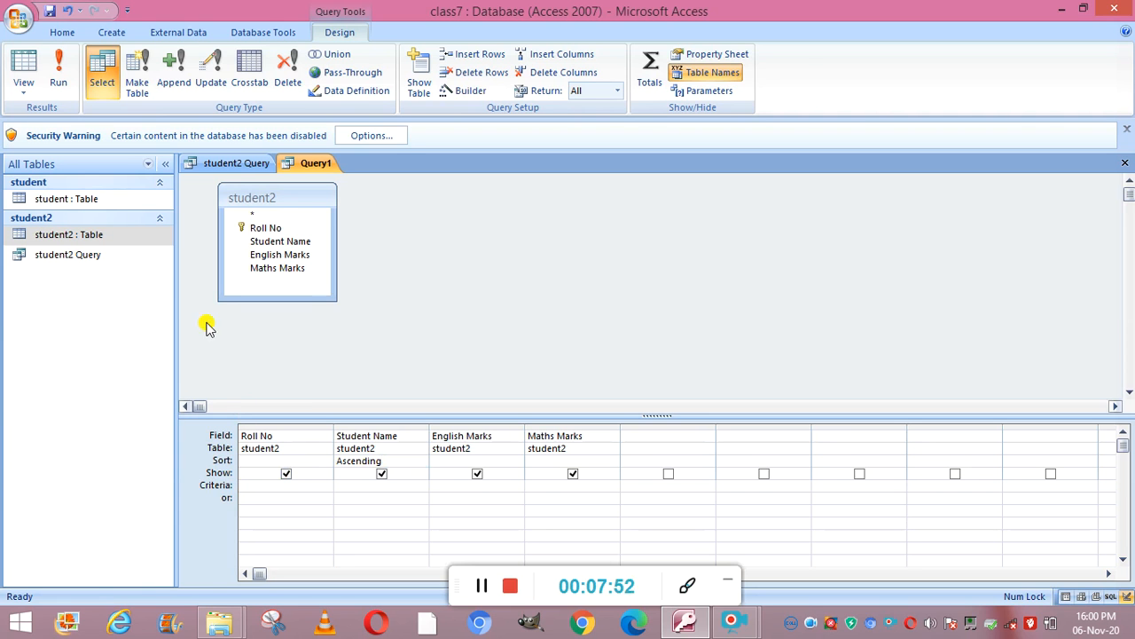
Step: Open the student2 table to check its records and return to the Query1 design
{"action": "left_click", "coordinate": [91, 237]}
{"action": "double_click", "coordinate": [91, 237]}
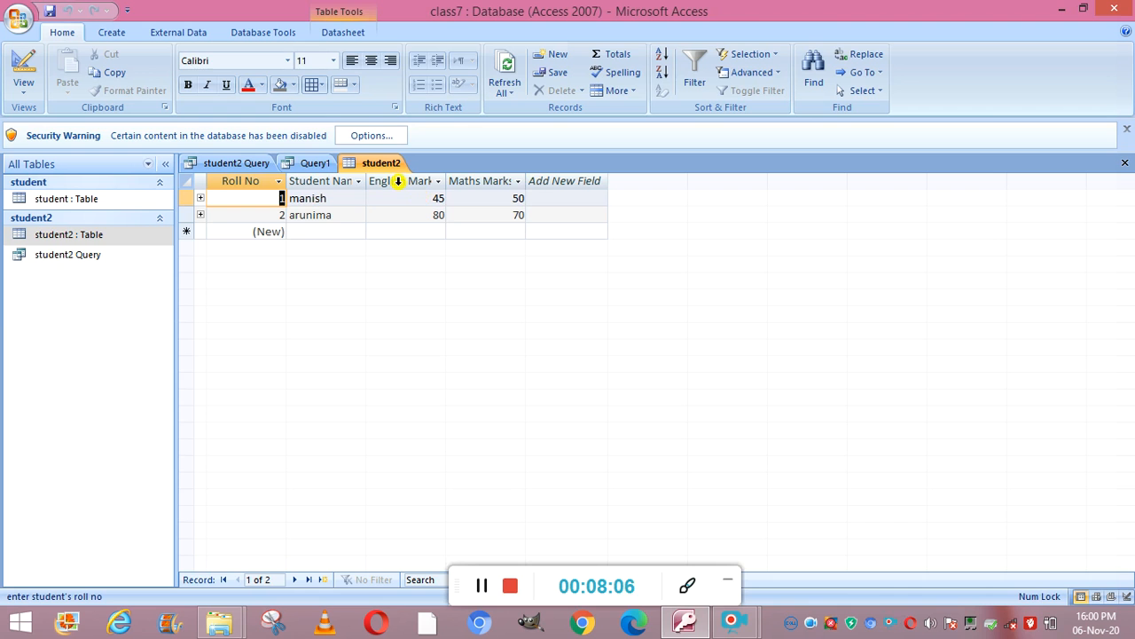
{"action": "left_click", "coordinate": [304, 166]}
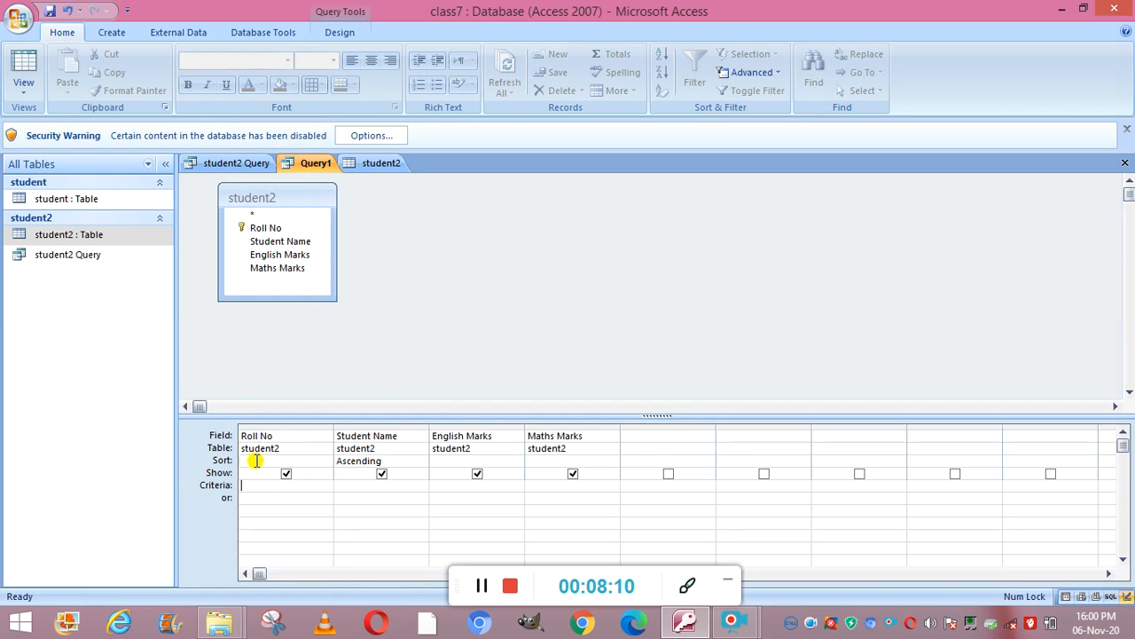
Step: Set the English Marks criterion to <50 and run the query
{"action": "left_click", "coordinate": [317, 487]}
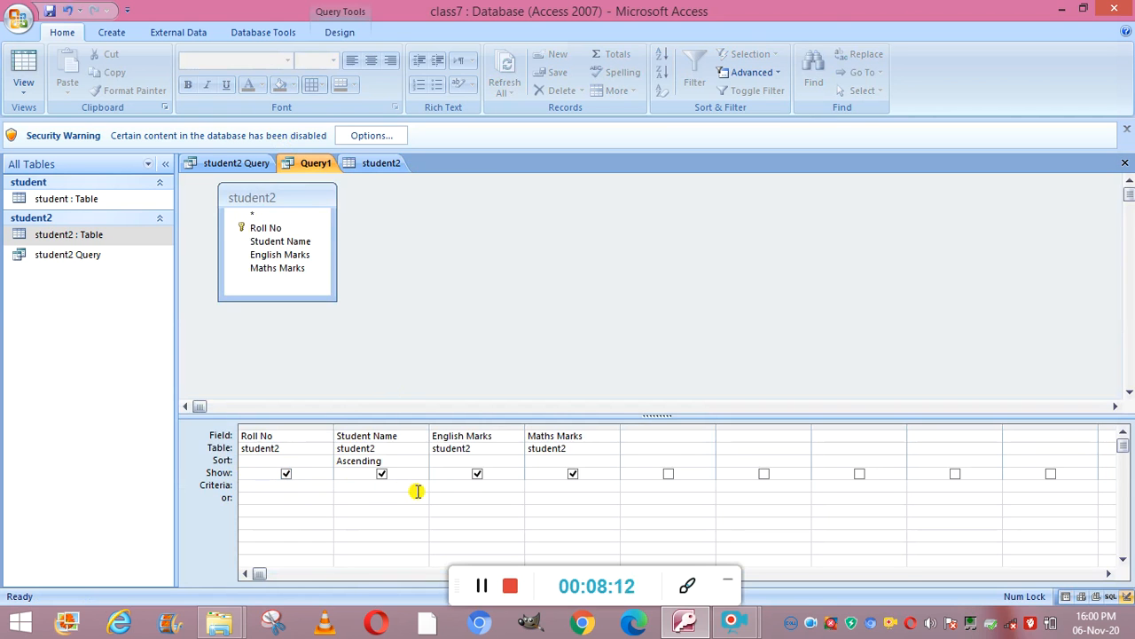
{"action": "left_click", "coordinate": [446, 485]}
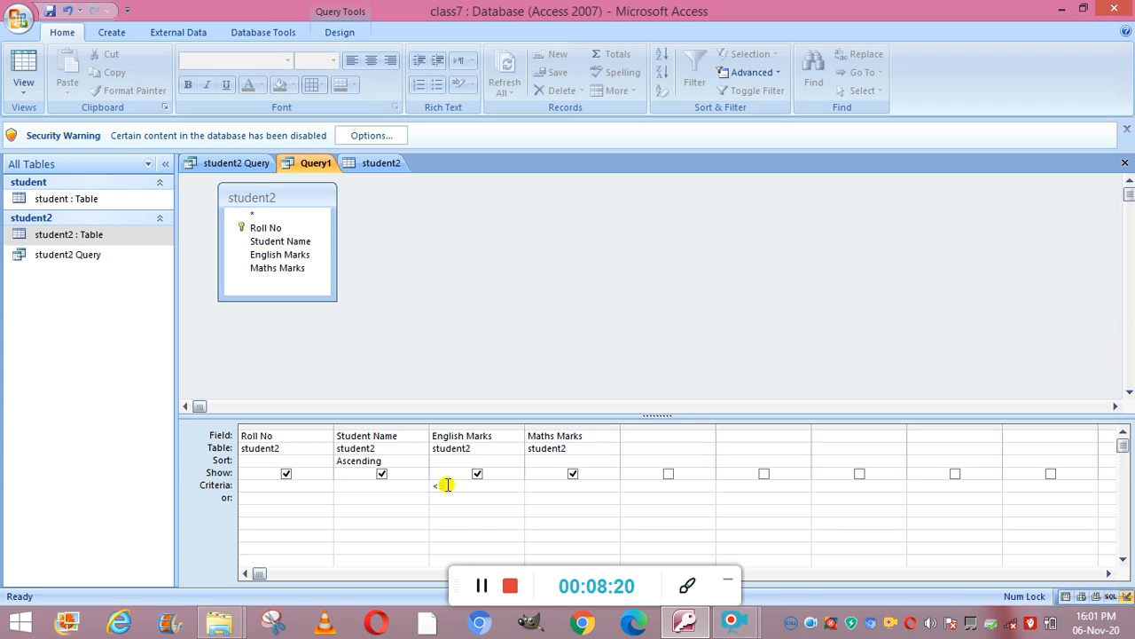
{"action": "type", "text": "50"}
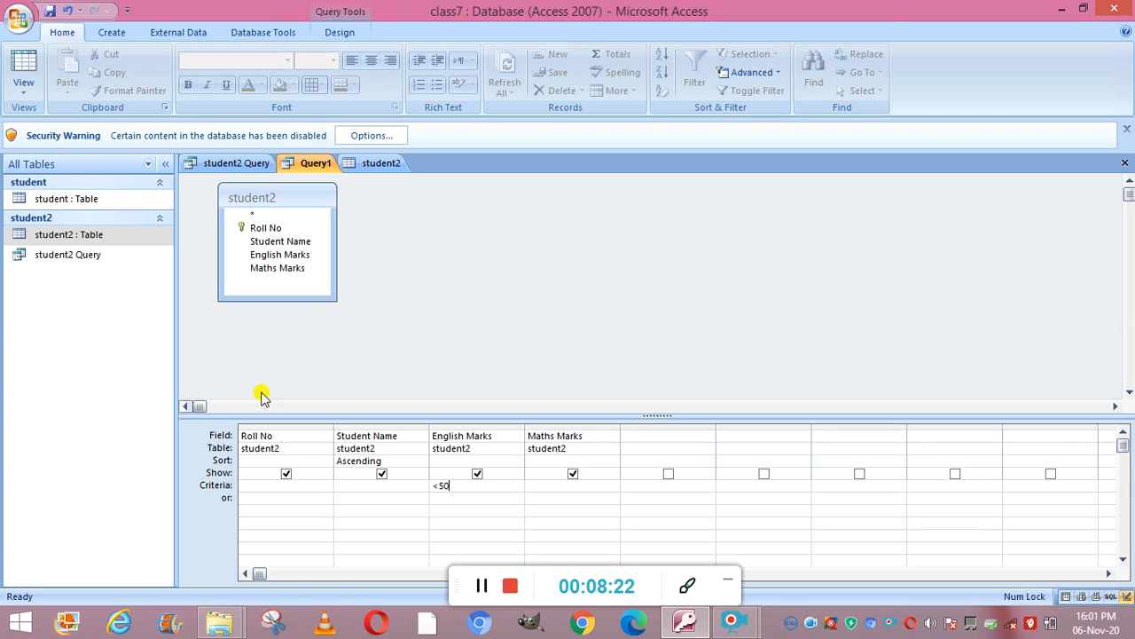
{"action": "left_click", "coordinate": [113, 35]}
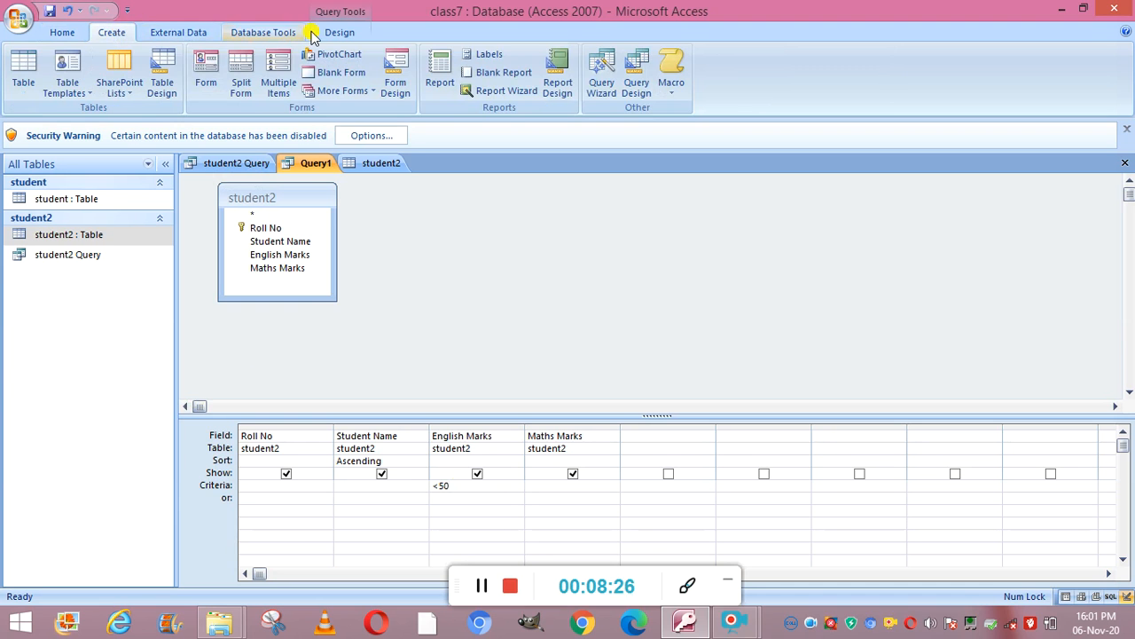
{"action": "left_click", "coordinate": [340, 32]}
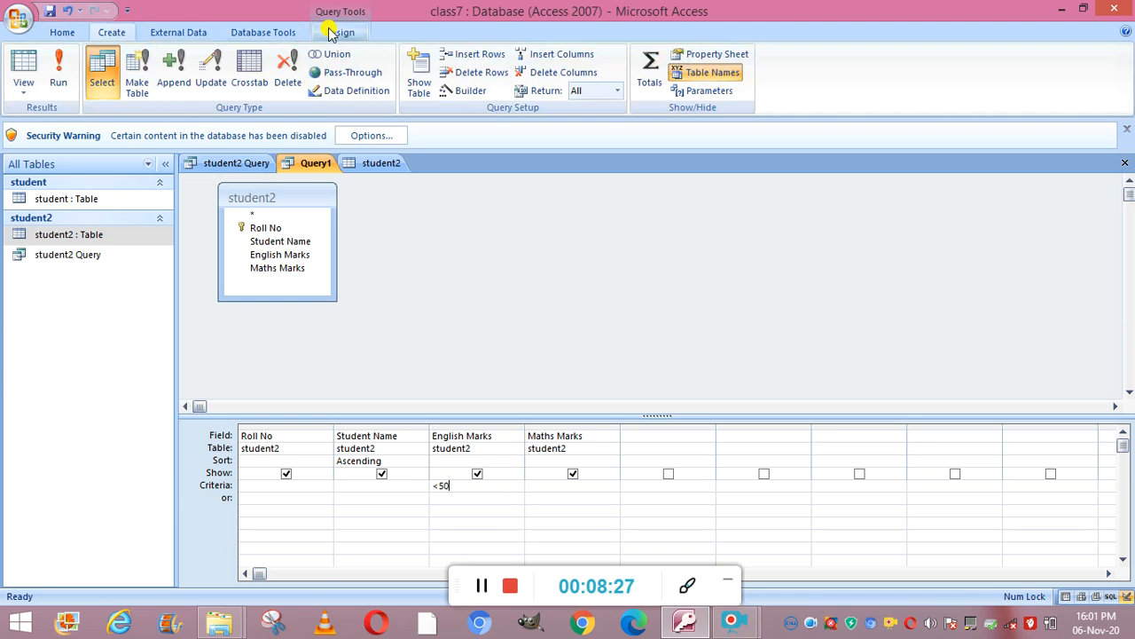
{"action": "left_click", "coordinate": [50, 76]}
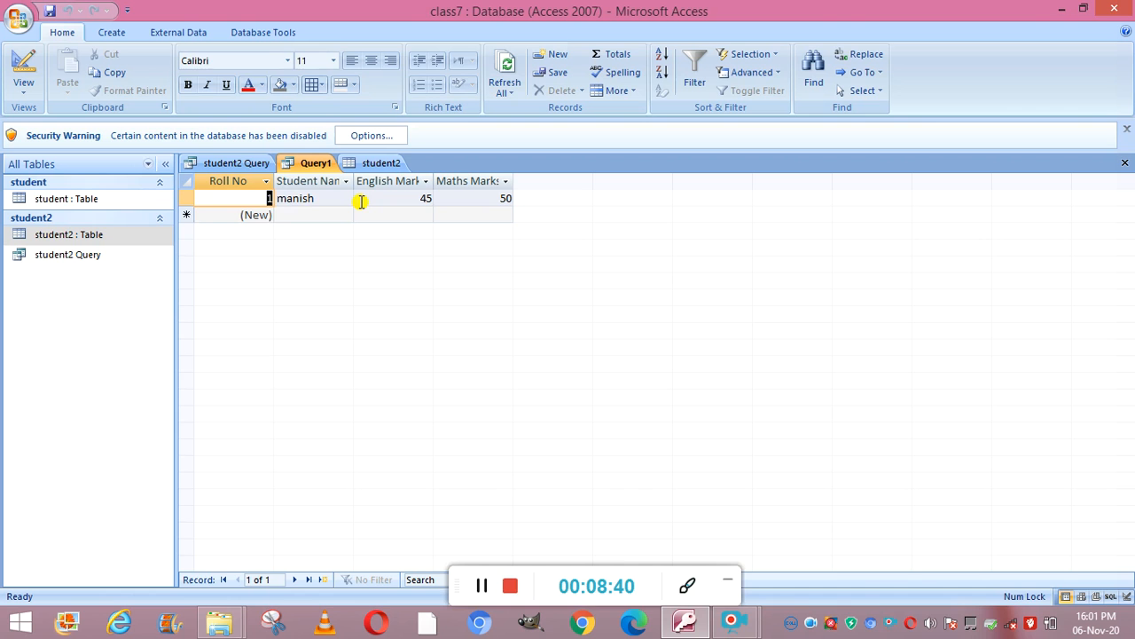
Step: Bring up the saved student2 Query and switch it to design view
{"action": "left_click", "coordinate": [324, 165]}
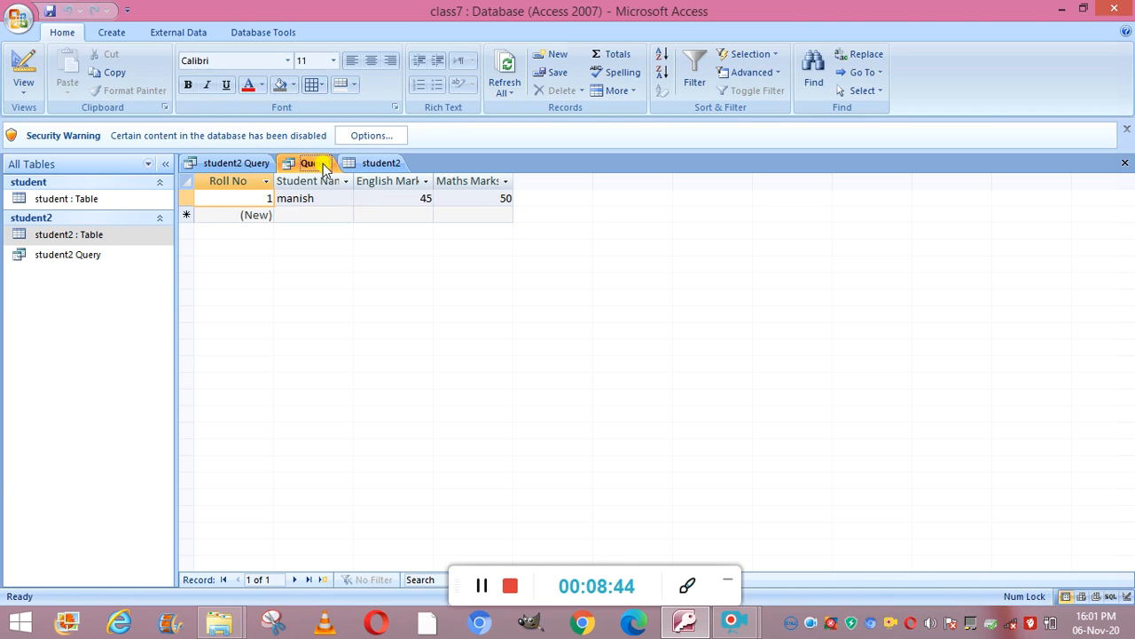
{"action": "left_click", "coordinate": [77, 256]}
{"action": "double_click", "coordinate": [79, 256]}
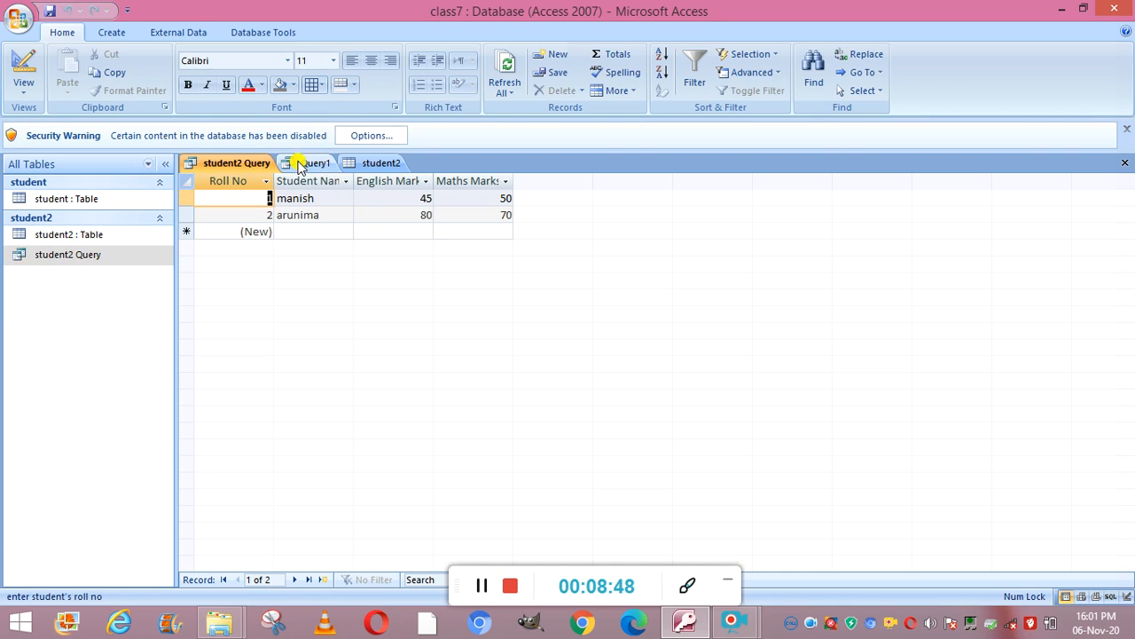
{"action": "right_click", "coordinate": [235, 164]}
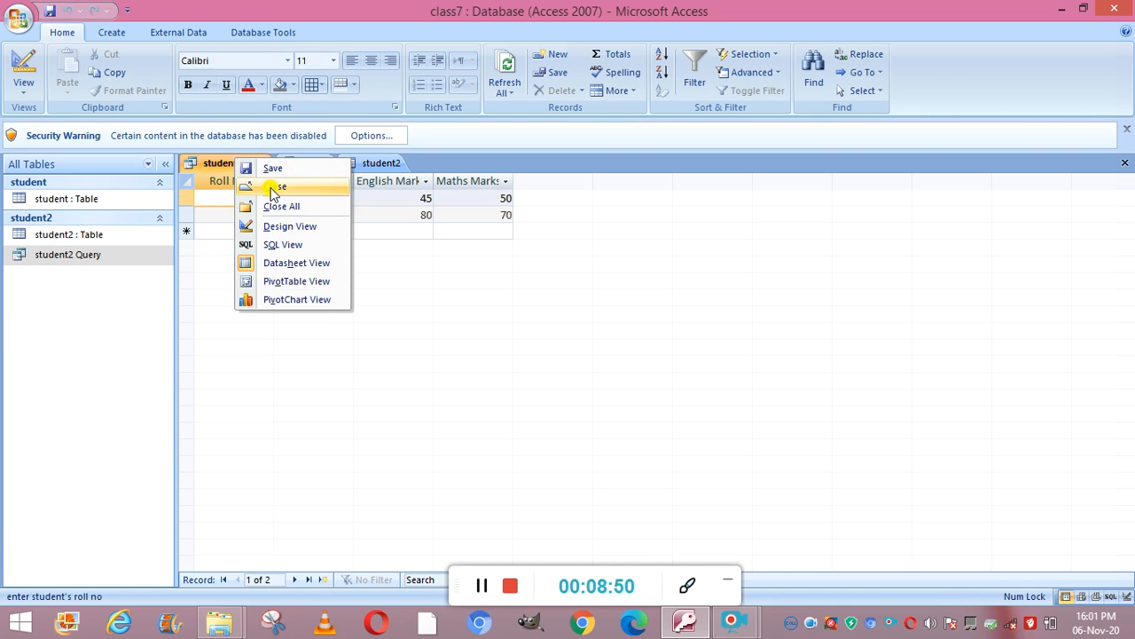
{"action": "left_click", "coordinate": [293, 227]}
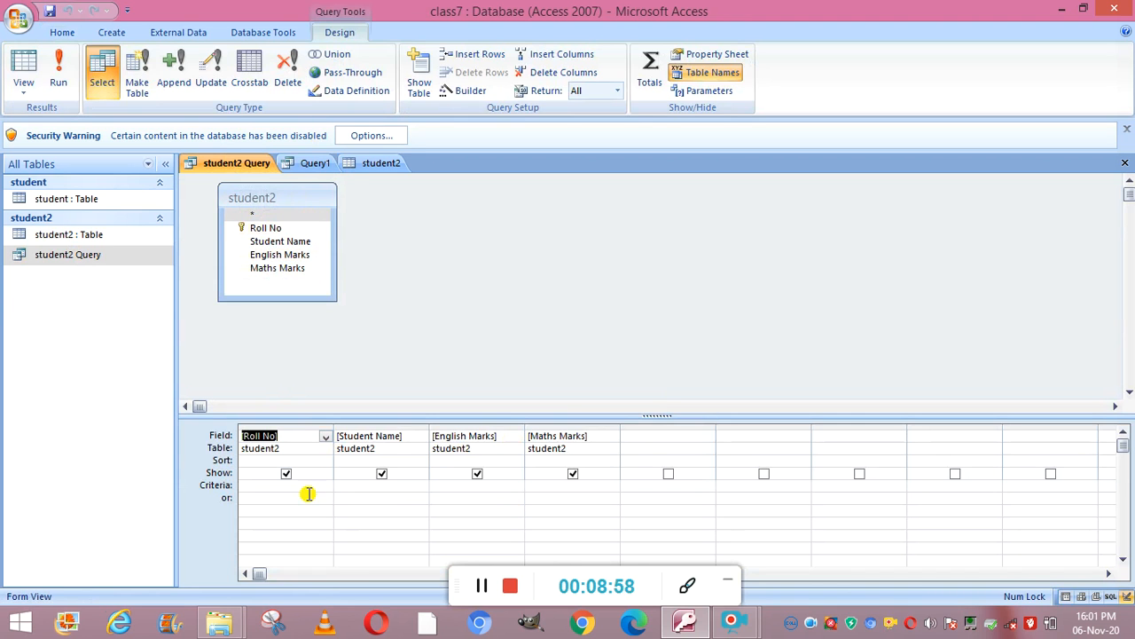
Step: Set the Student Name criterion to equal the name of the student with roll number 2 and run the query
{"action": "left_click", "coordinate": [355, 486]}
{"action": "type", "text": "="}
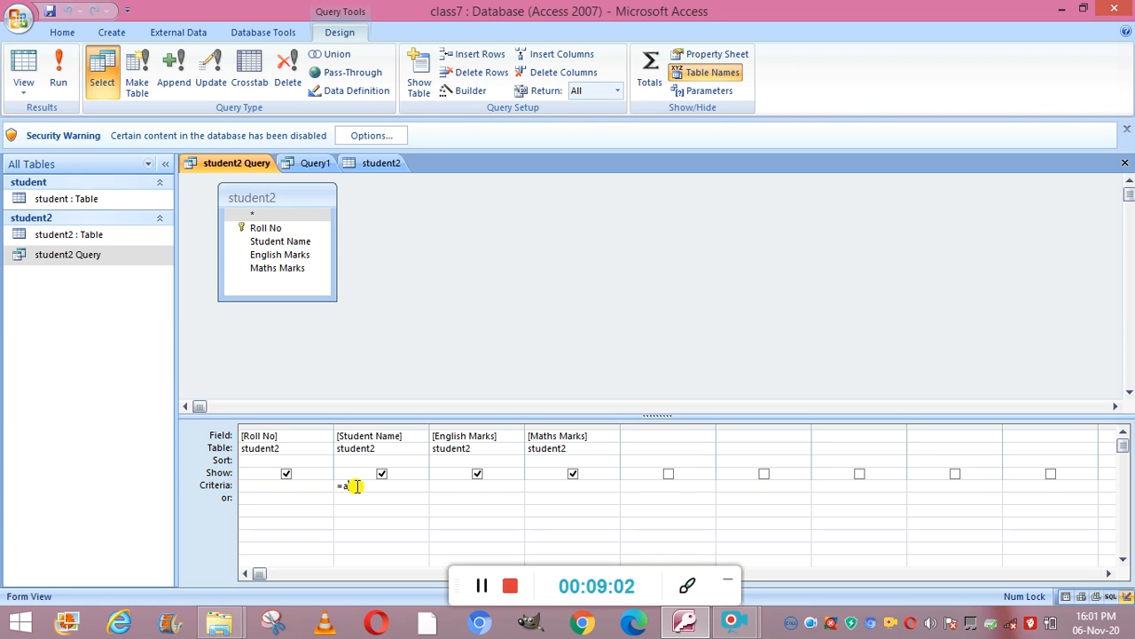
{"action": "type", "text": "aashim"}
{"action": "left_click", "coordinate": [58, 71]}
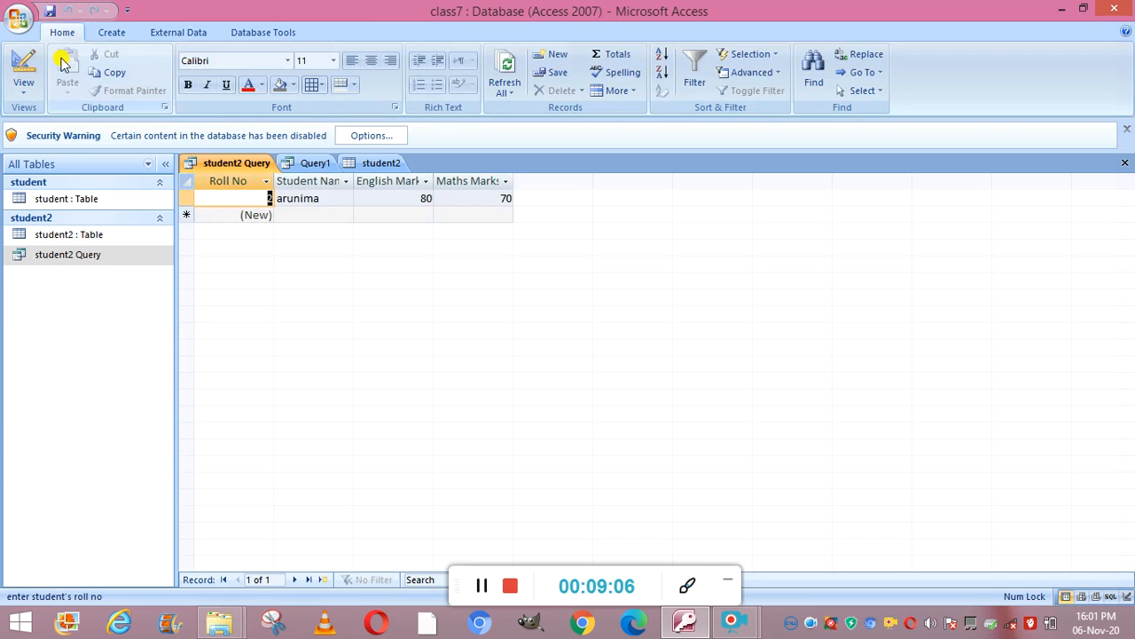